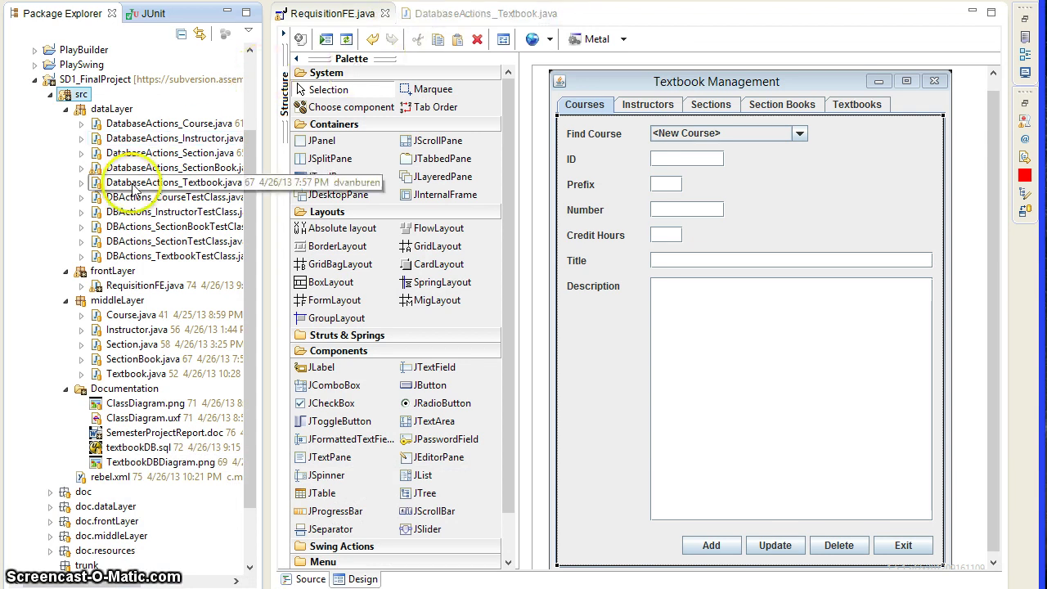
# - Run all the tests in the src folder of SD1_FinalProject as a JUnit test
pyautogui.click(250, 350)
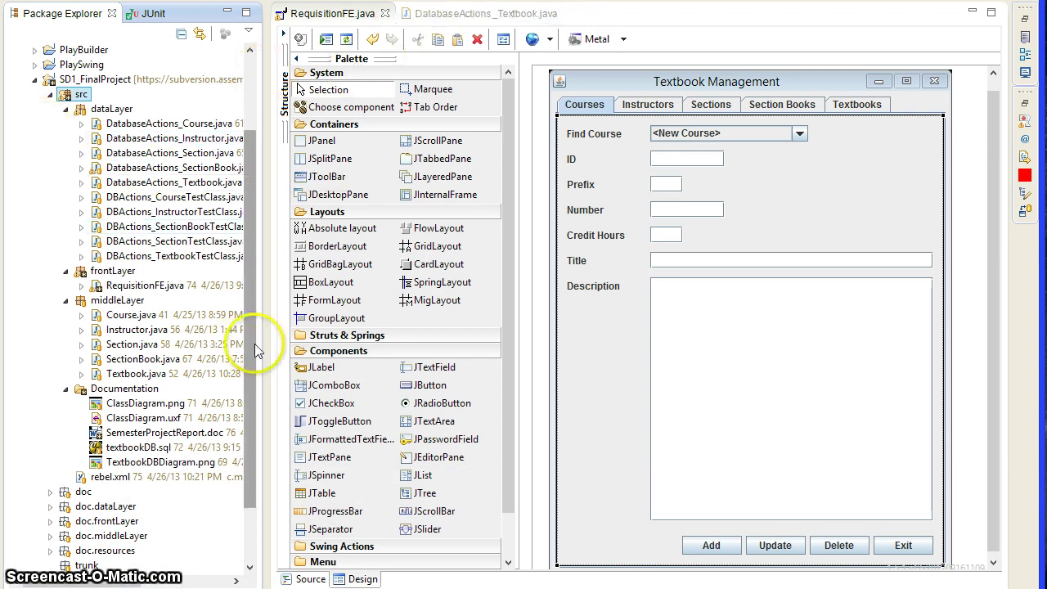
pyautogui.rightClick(73, 93)
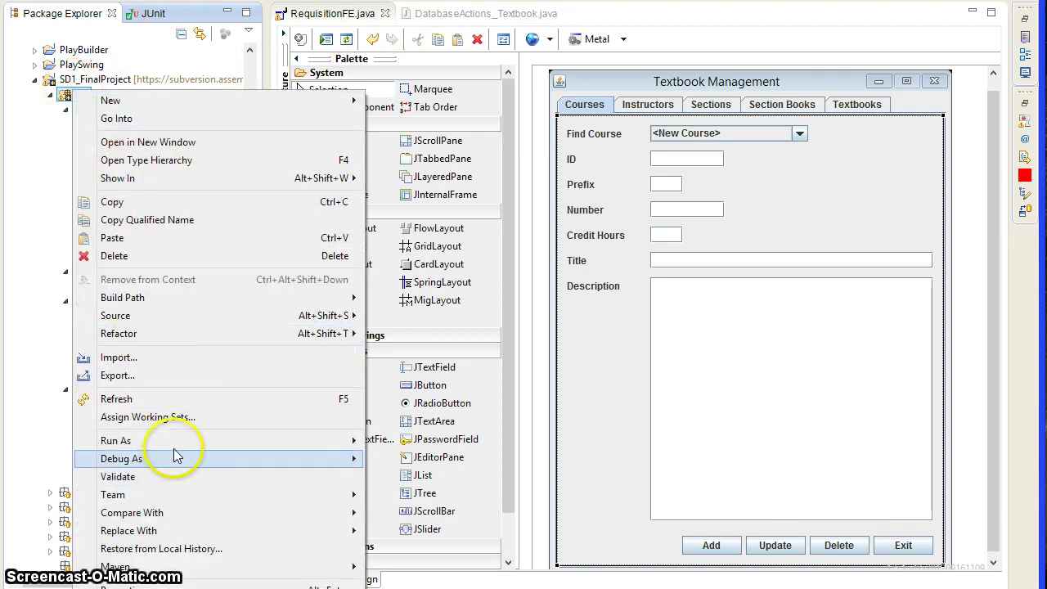
pyautogui.moveTo(175, 442)
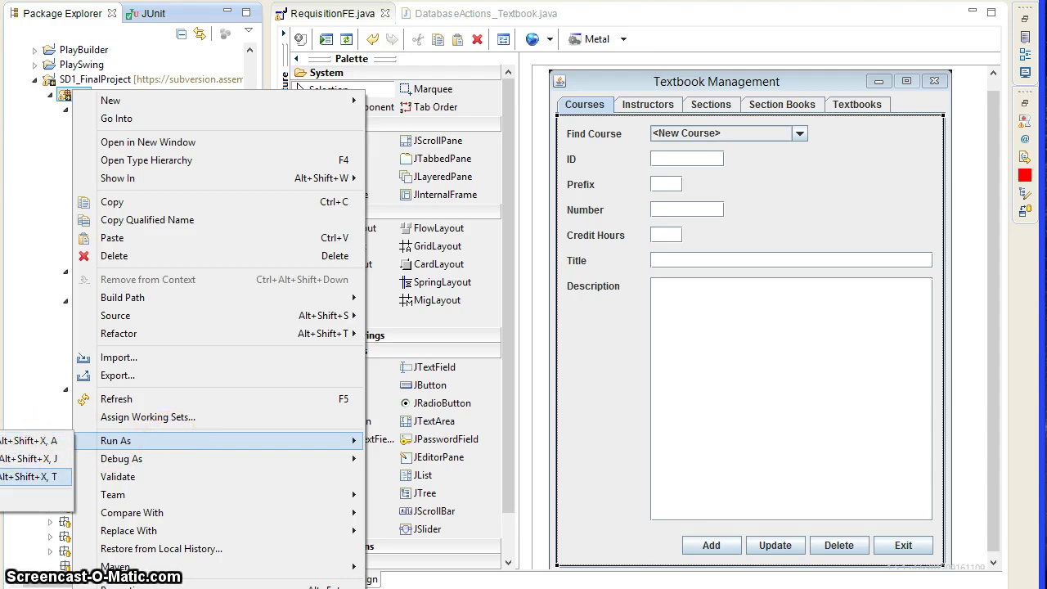
pyautogui.click(29, 477)
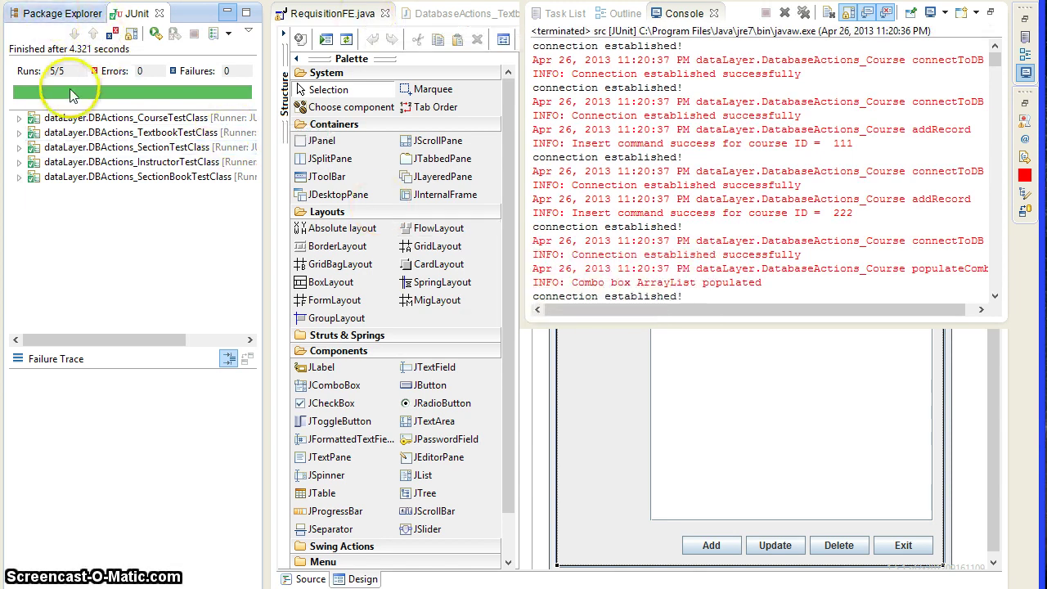
# - Examine the project's class files in the dataLayer and middleLayer packages and RequisitionFE.java in frontLayer
pyautogui.click(51, 14)
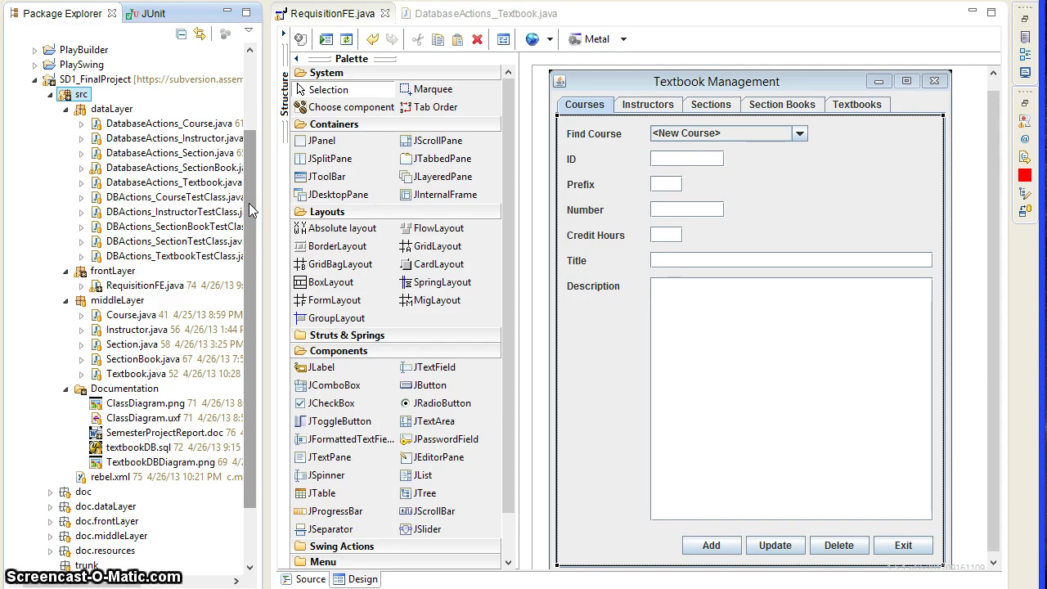
pyautogui.click(156, 123)
pyautogui.press('Down')
pyautogui.press('Down')
pyautogui.press('Down')
pyautogui.press('Down')
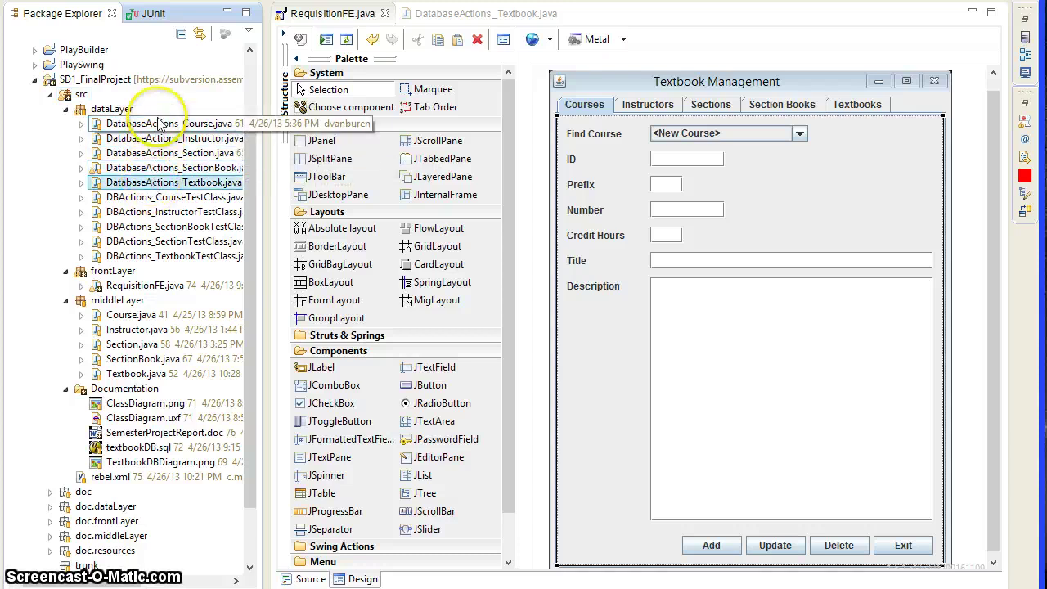
pyautogui.click(132, 345)
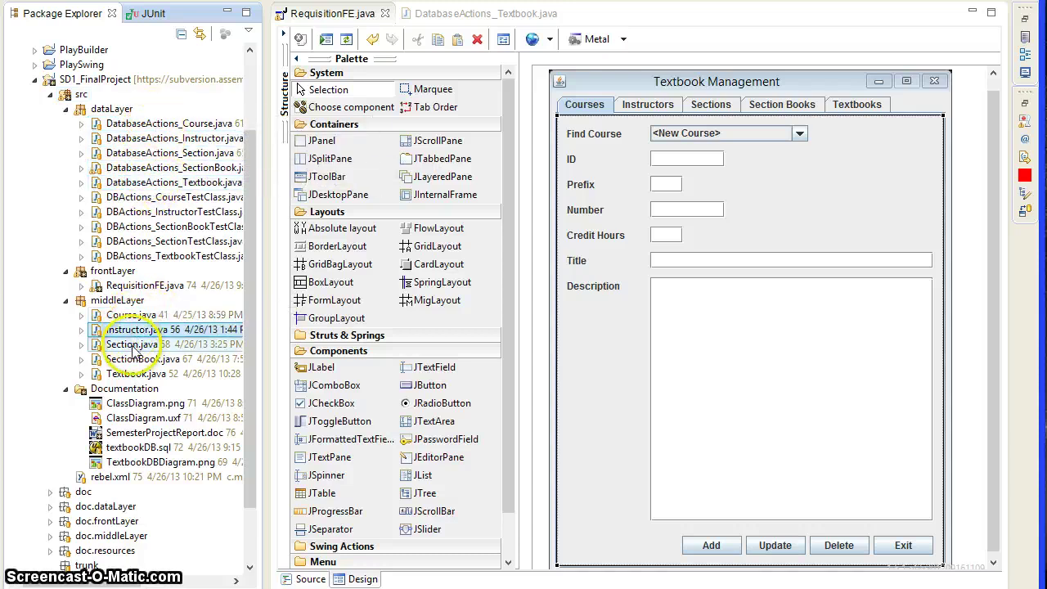
pyautogui.press('Down')
pyautogui.press('Down')
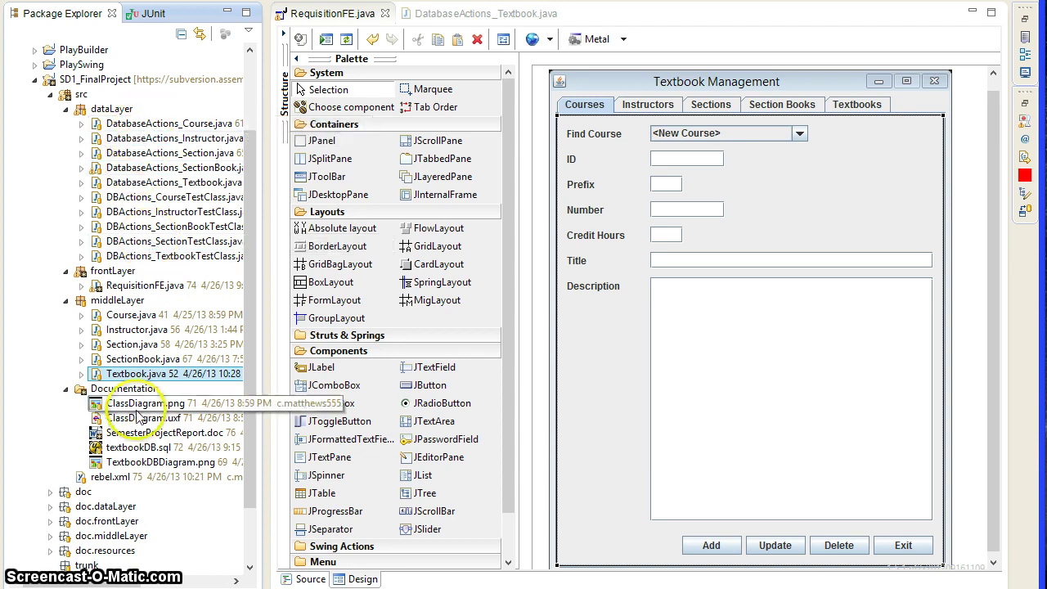
pyautogui.click(141, 285)
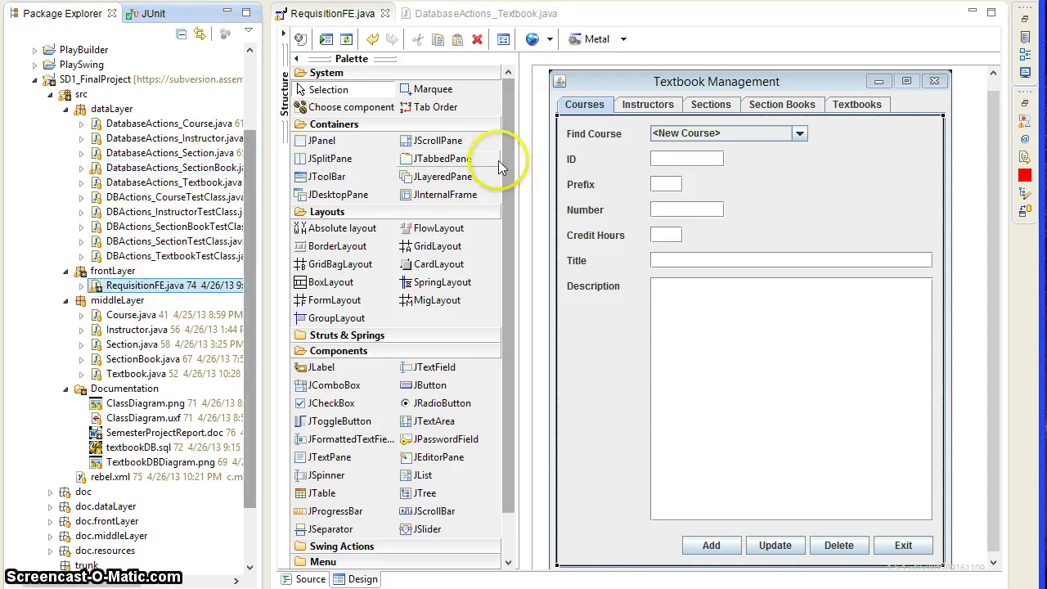
# - Switch to the browser and review the Assembla commit history of the TeamG_DMRC_SD1 project
pyautogui.click(764, 82)
pyautogui.moveTo(1046, 61)
pyautogui.mouseDown()
pyautogui.moveTo(1046, 80)
pyautogui.moveTo(612, 85)
pyautogui.moveTo(425, 56)
pyautogui.moveTo(1045, 61)
pyautogui.mouseUp()
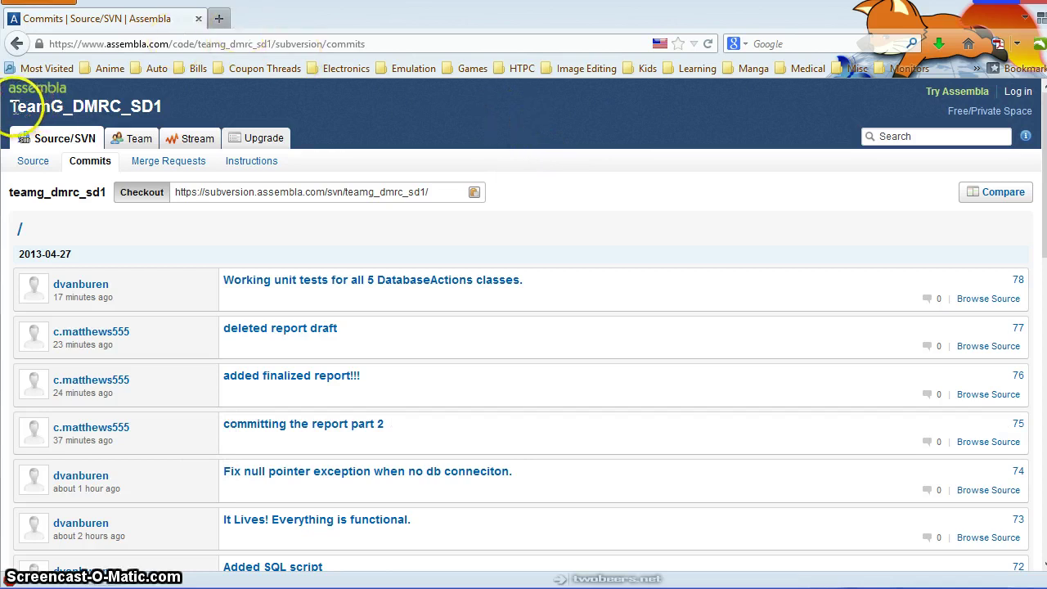
pyautogui.moveTo(12, 107); pyautogui.dragTo(95, 105)
pyautogui.click(189, 110)
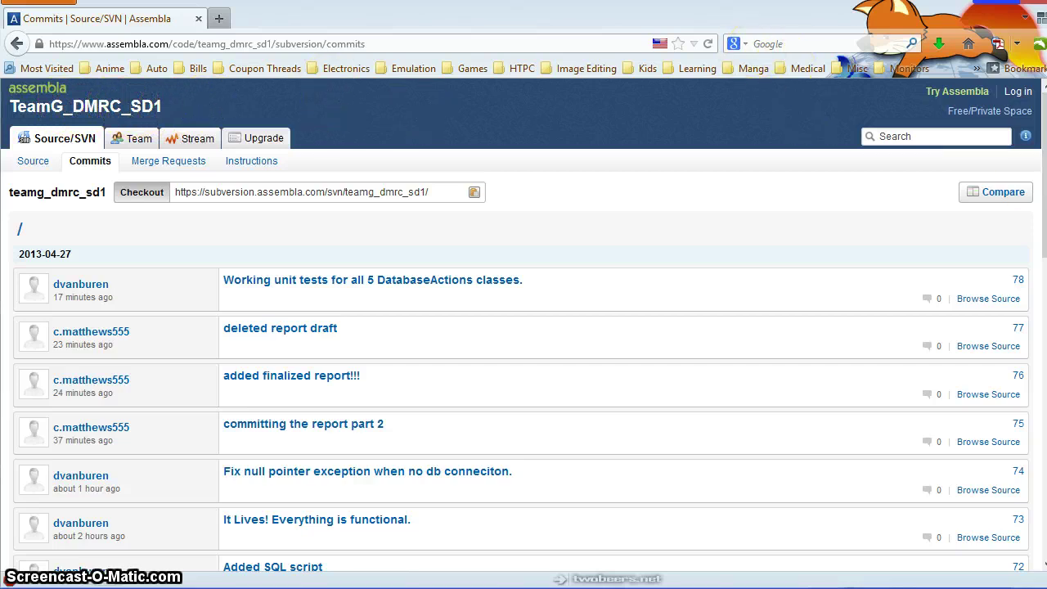
pyautogui.moveTo(1042, 90)
pyautogui.mouseDown()
pyautogui.moveTo(1042, 417)
pyautogui.moveTo(1043, 79)
pyautogui.mouseUp()
# - Switch back to Eclipse and bring up the Textbook Management application window in front of the form designer
pyautogui.hotkey('alt', 'Tab')
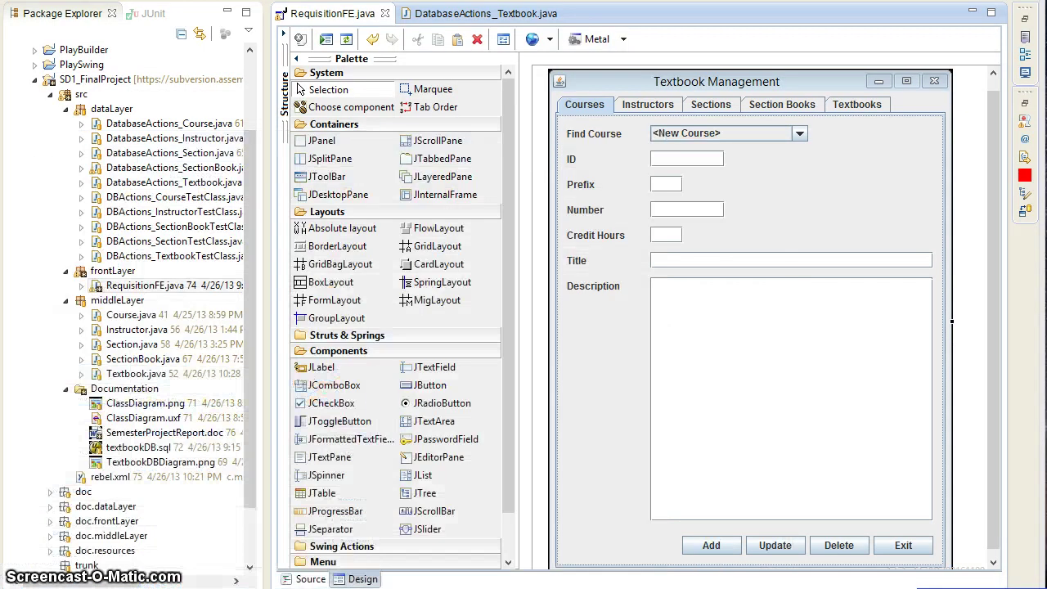
pyautogui.click(300, 38)
pyautogui.moveTo(600, 33); pyautogui.dragTo(452, 60)
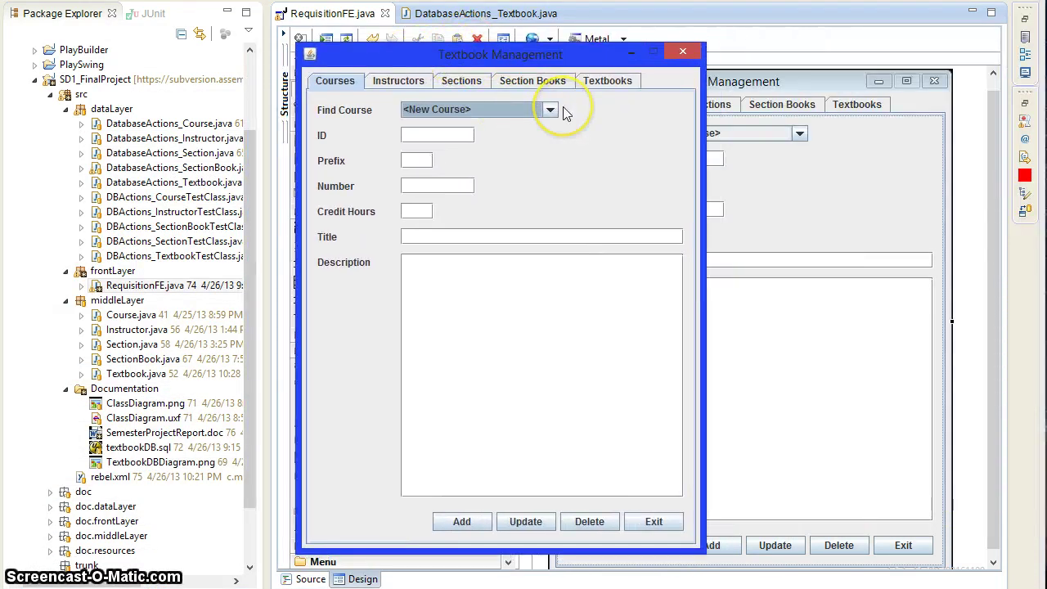
# - View the Instructors, Sections, Section Books and Textbooks forms of the application and return to Courses
pyautogui.click(398, 80)
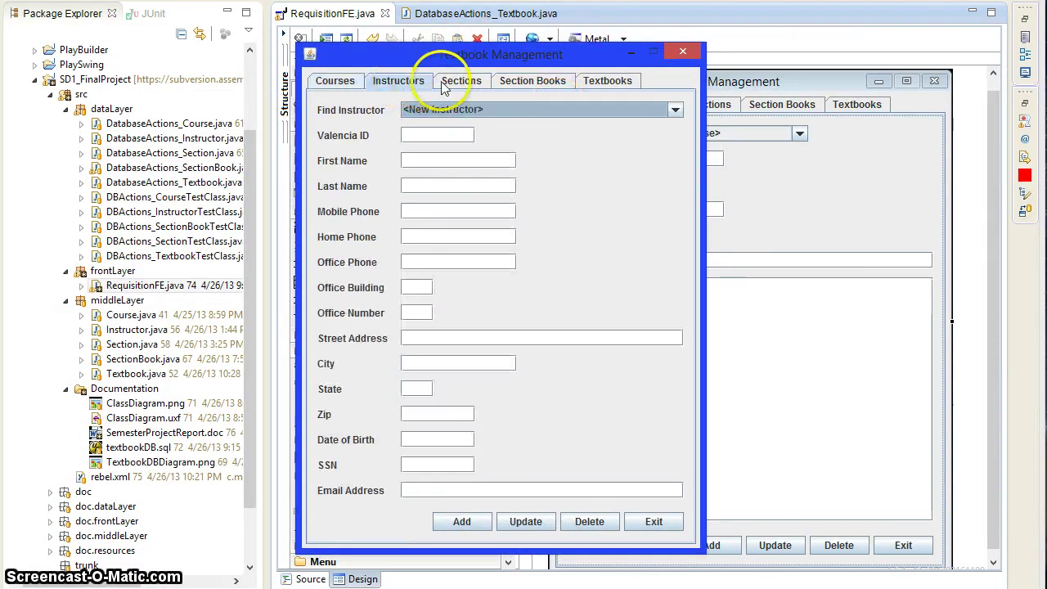
pyautogui.click(461, 80)
pyautogui.click(515, 78)
pyautogui.click(607, 80)
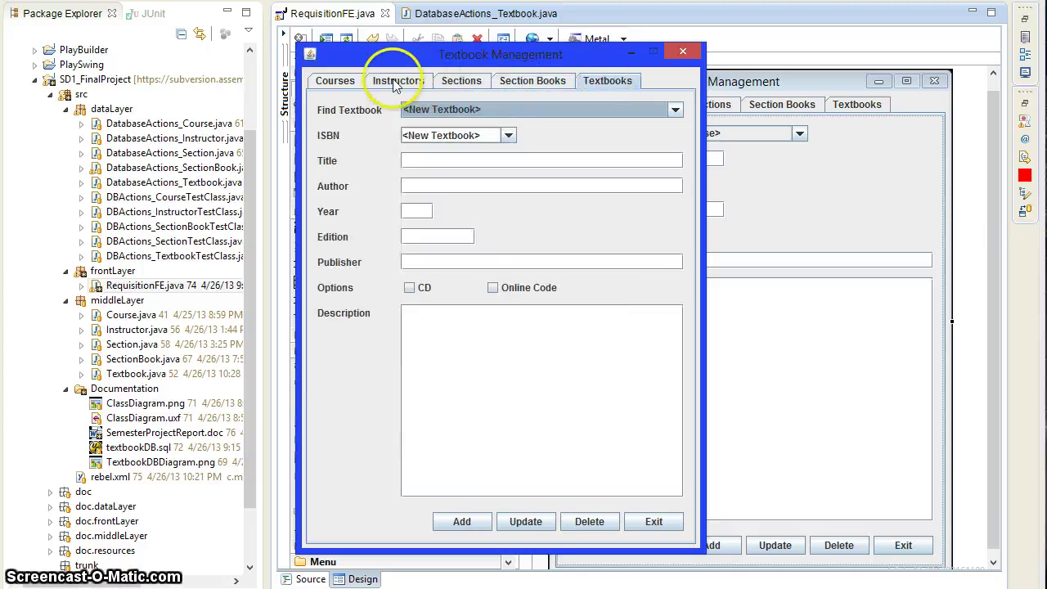
pyautogui.click(340, 81)
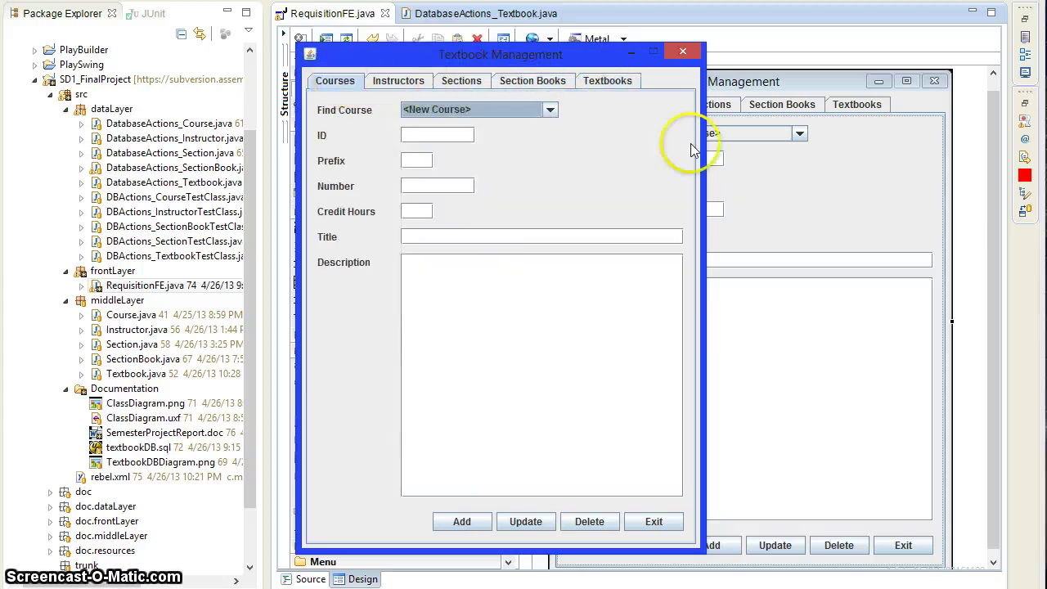
pyautogui.click(550, 109)
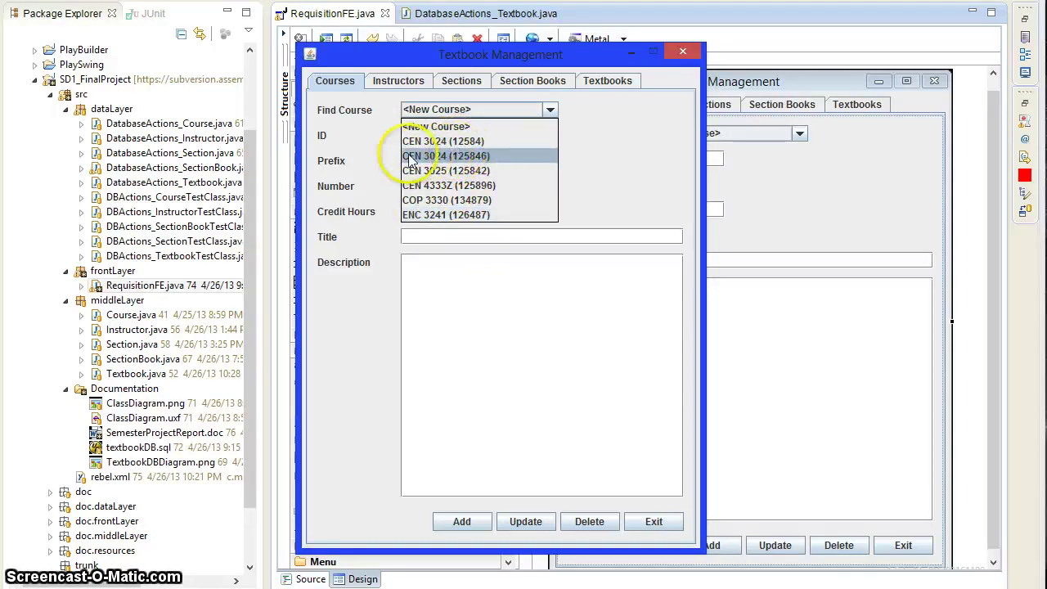
pyautogui.click(472, 141)
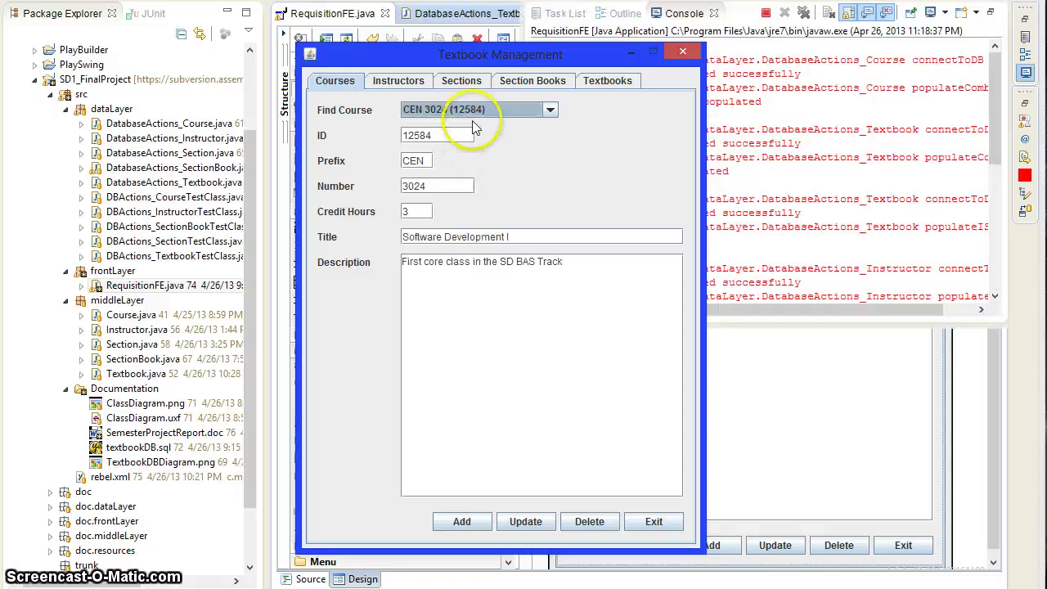
pyautogui.click(472, 115)
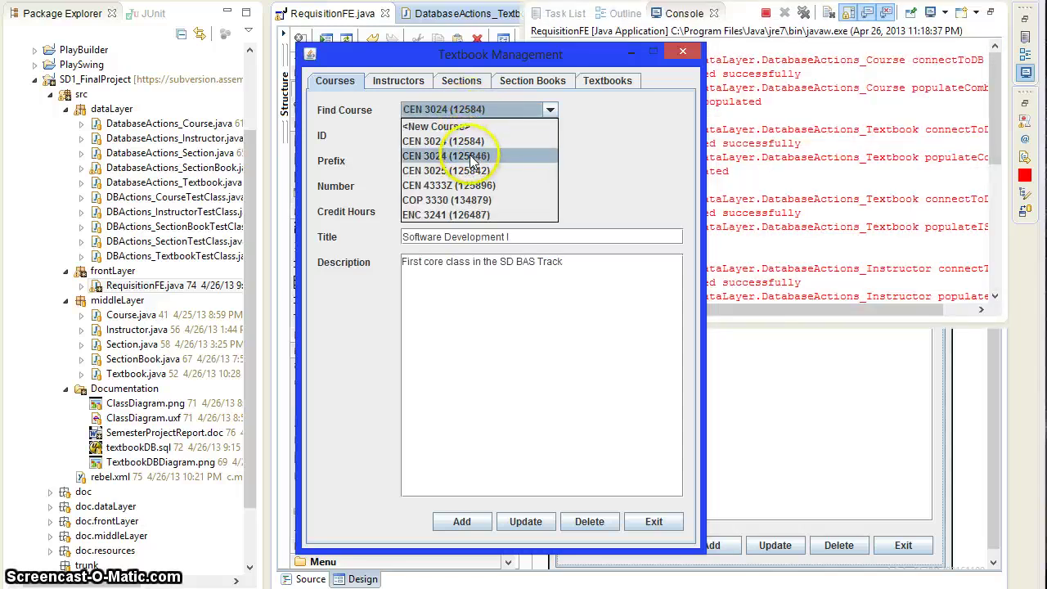
pyautogui.click(475, 156)
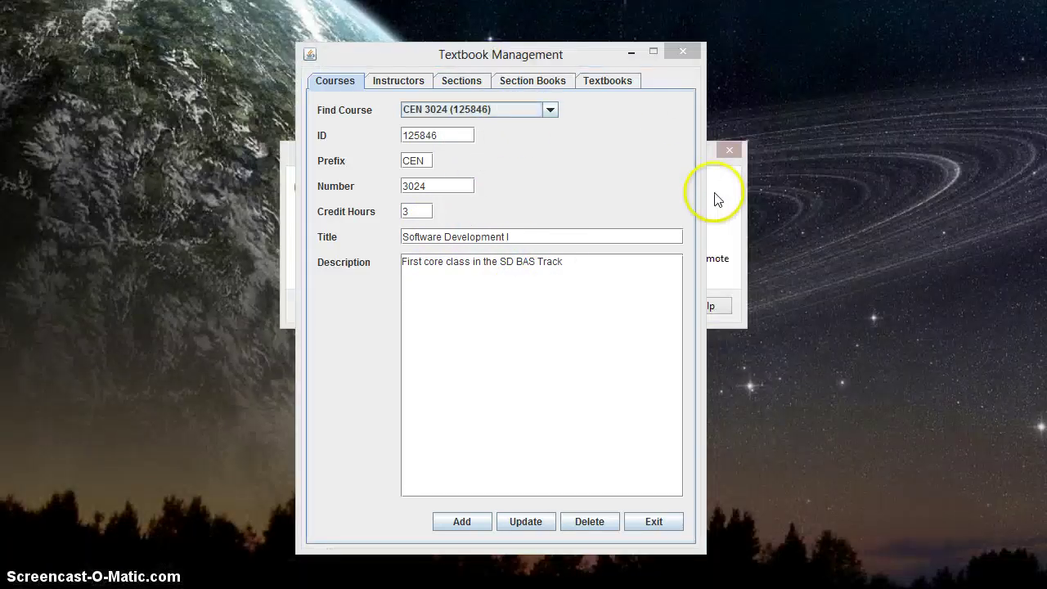
# - Dismiss the Remote Desktop Connection error and return to the Textbook Management window
pyautogui.click(717, 199)
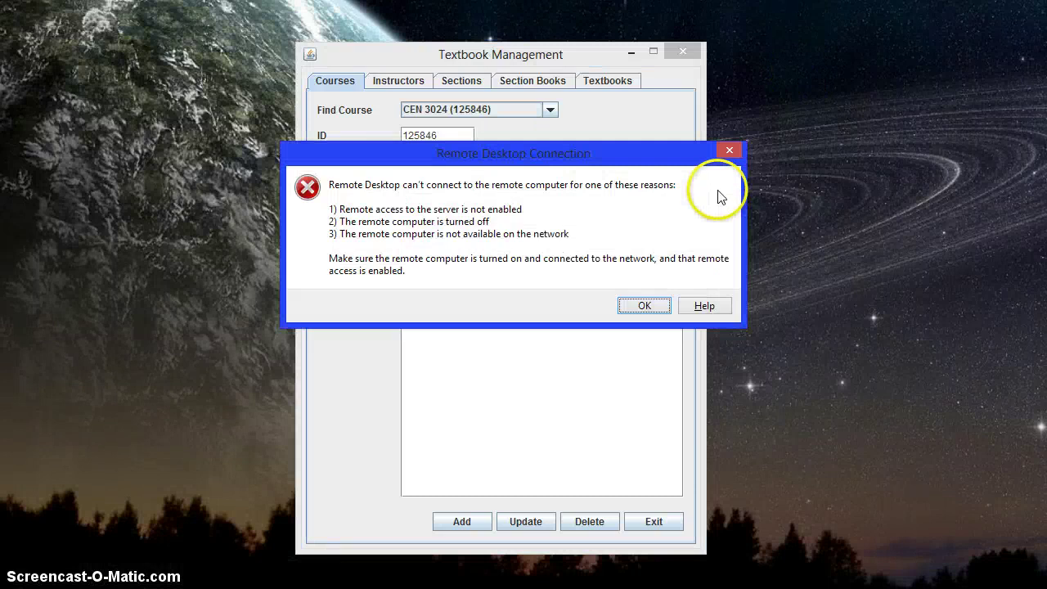
pyautogui.click(645, 303)
pyautogui.click(536, 60)
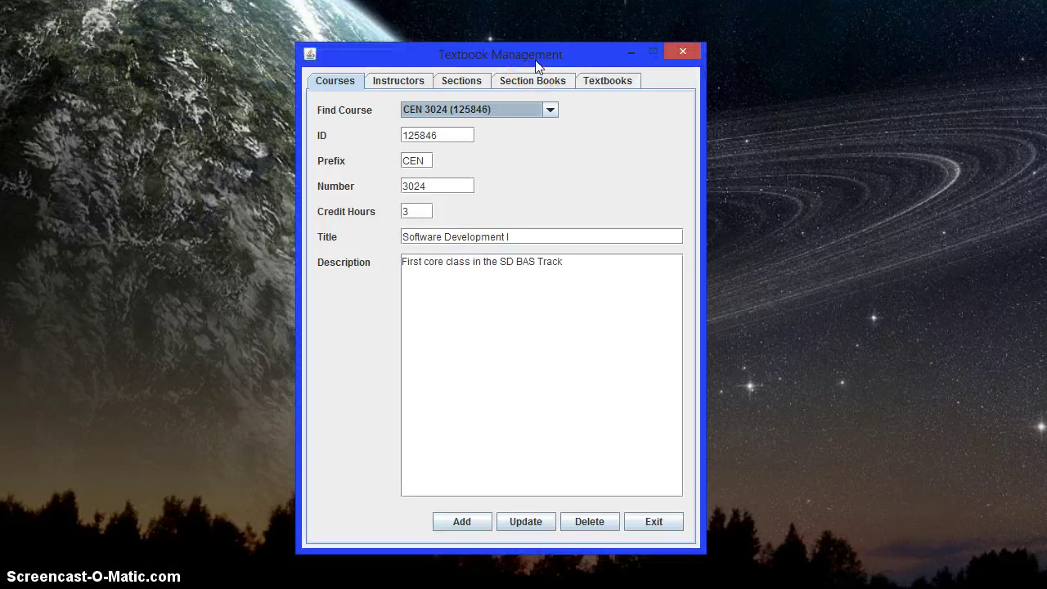
# - Look up the courses CEN 3025, CEN 3024 (12584) and CEN 4333Z in turn
pyautogui.click(470, 109)
pyautogui.click(465, 168)
pyautogui.click(458, 111)
pyautogui.click(456, 141)
pyautogui.click(454, 113)
pyautogui.click(455, 185)
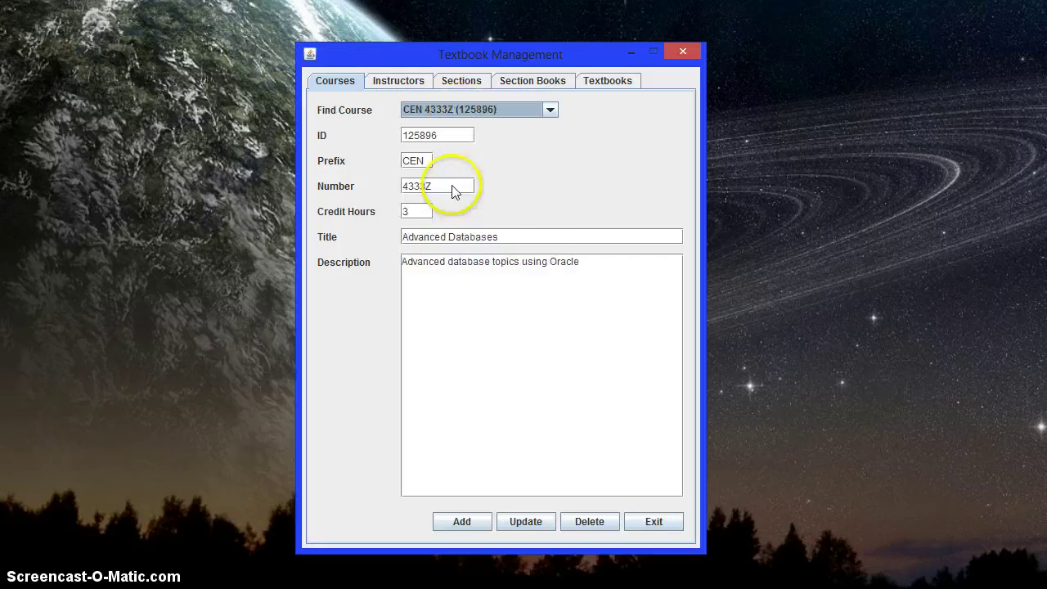
pyautogui.click(459, 111)
pyautogui.click(455, 215)
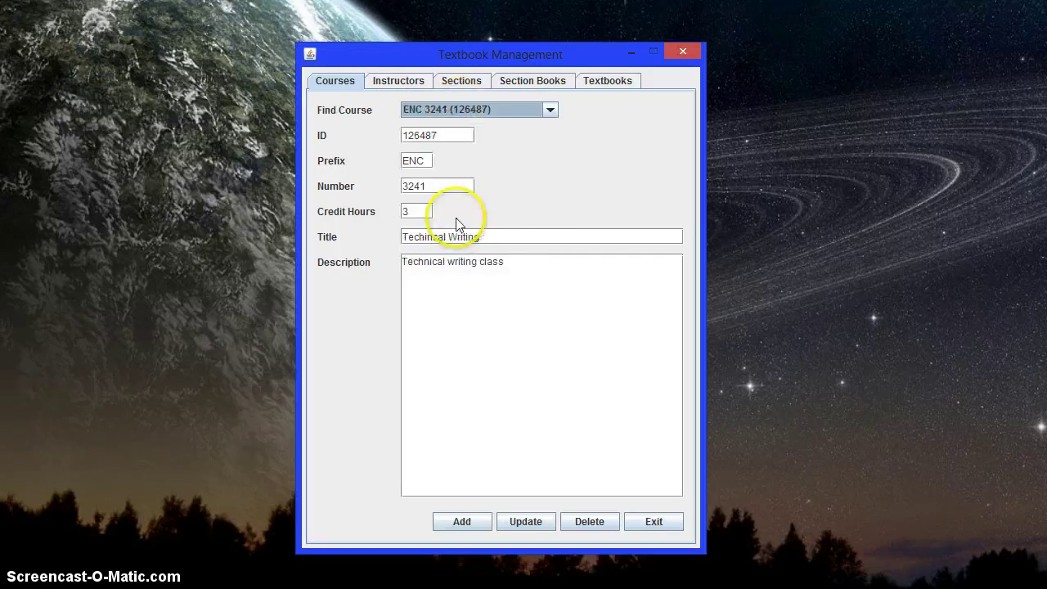
pyautogui.click(466, 524)
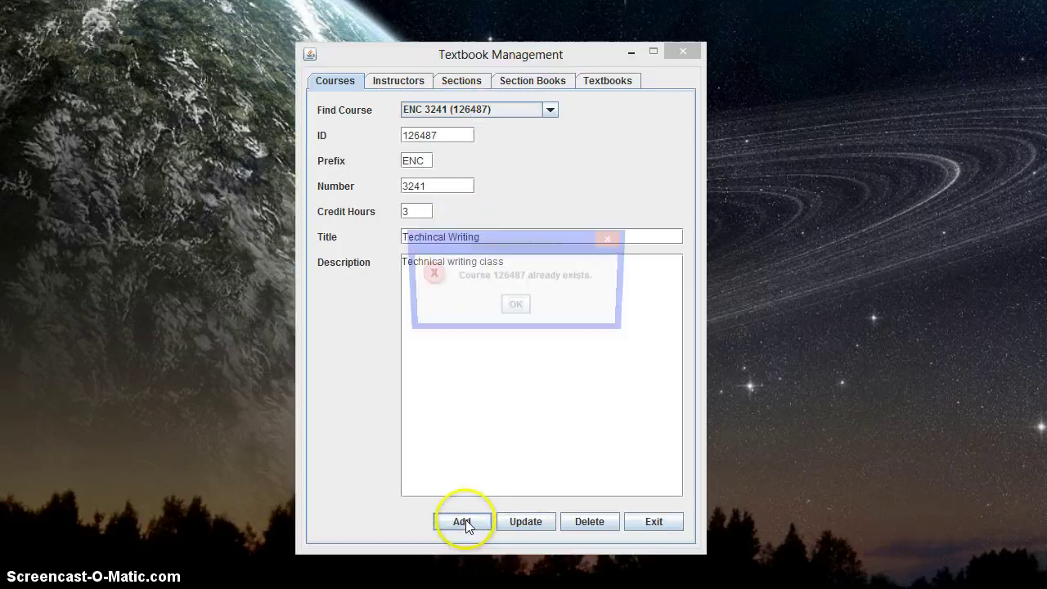
pyautogui.click(516, 307)
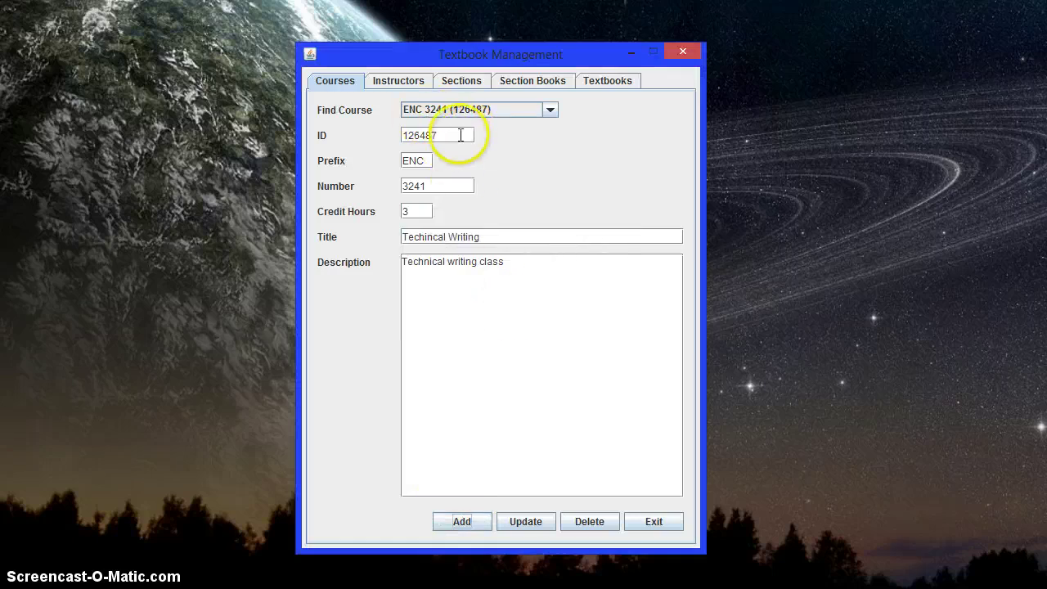
# - Set the credit hours of course ENC 3241 to 5 and update the record
pyautogui.moveTo(417, 212); pyautogui.dragTo(386, 215)
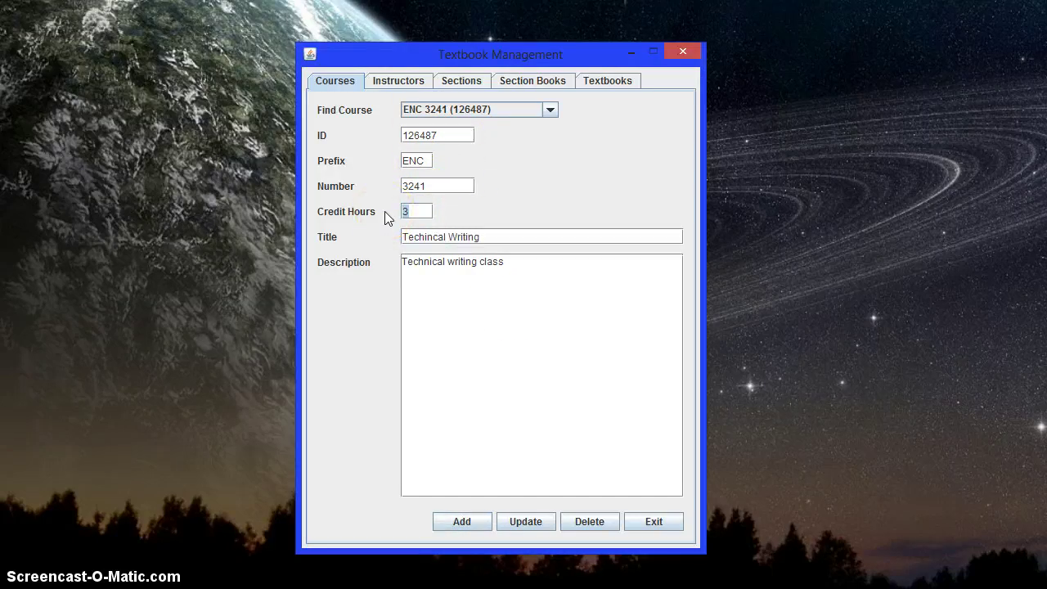
pyautogui.doubleClick(424, 212)
pyautogui.moveTo(421, 213); pyautogui.dragTo(407, 206)
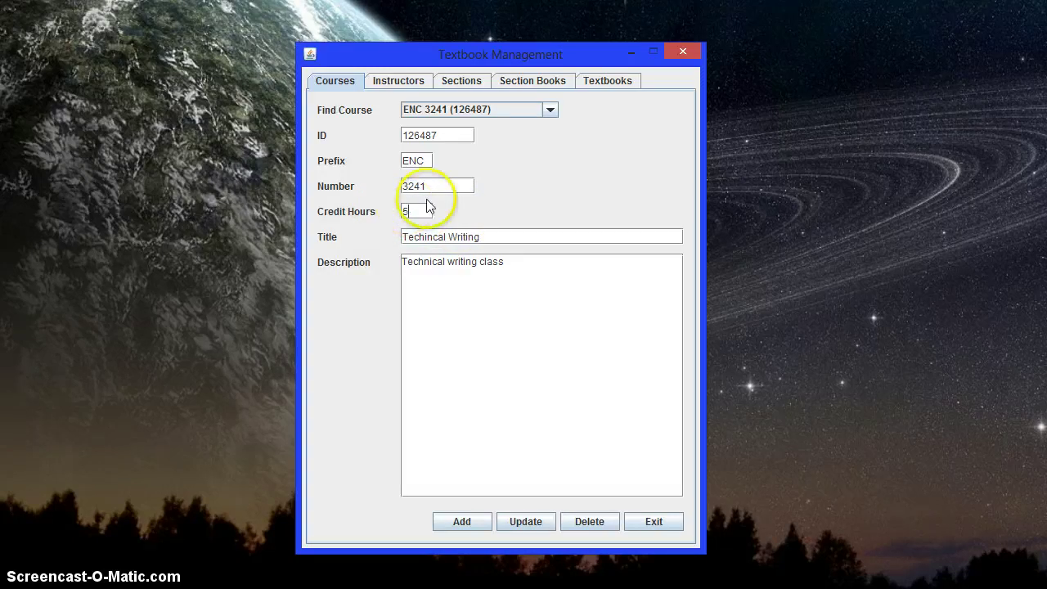
pyautogui.click(549, 523)
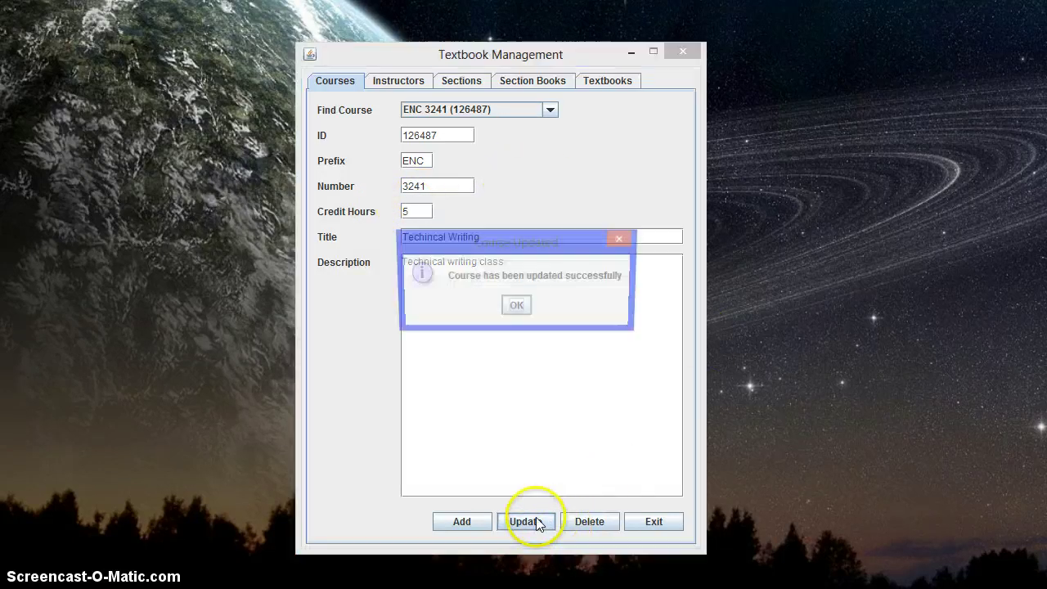
pyautogui.click(520, 307)
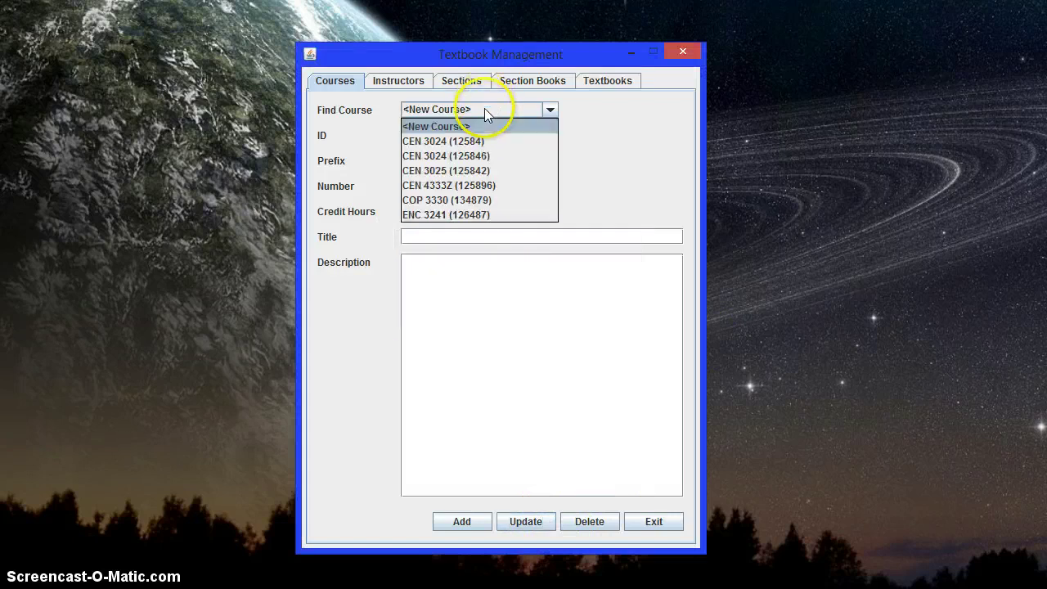
# - Check every course record in turn, from CEN 3024 (12584) through COP 3330 to the updated ENC 3241
pyautogui.click(484, 139)
pyautogui.click(485, 112)
pyautogui.click(479, 155)
pyautogui.click(446, 110)
pyautogui.click(476, 170)
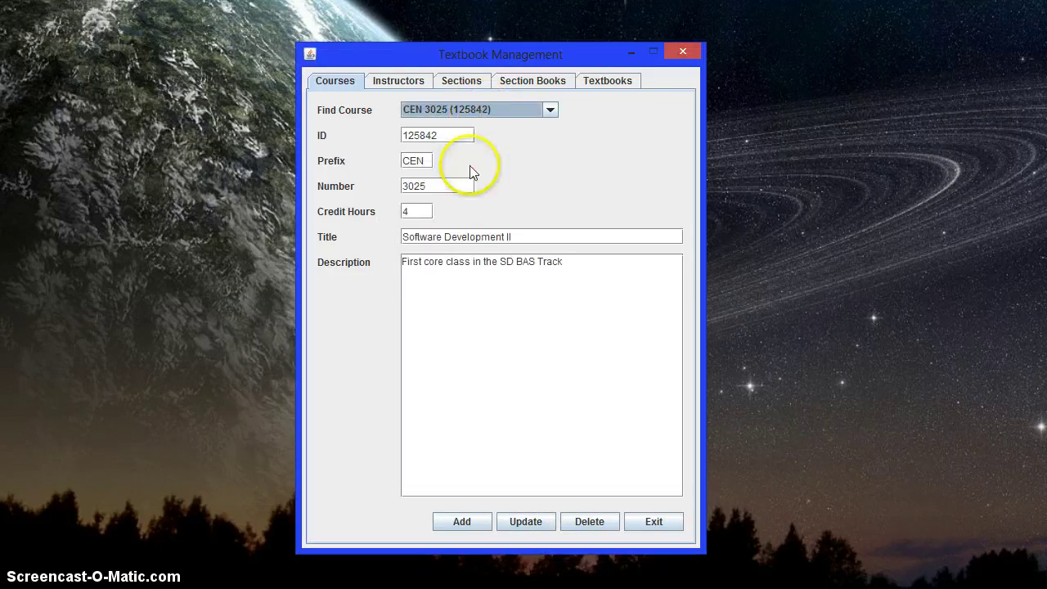
pyautogui.click(479, 111)
pyautogui.click(493, 184)
pyautogui.click(485, 110)
pyautogui.click(462, 201)
pyautogui.click(470, 111)
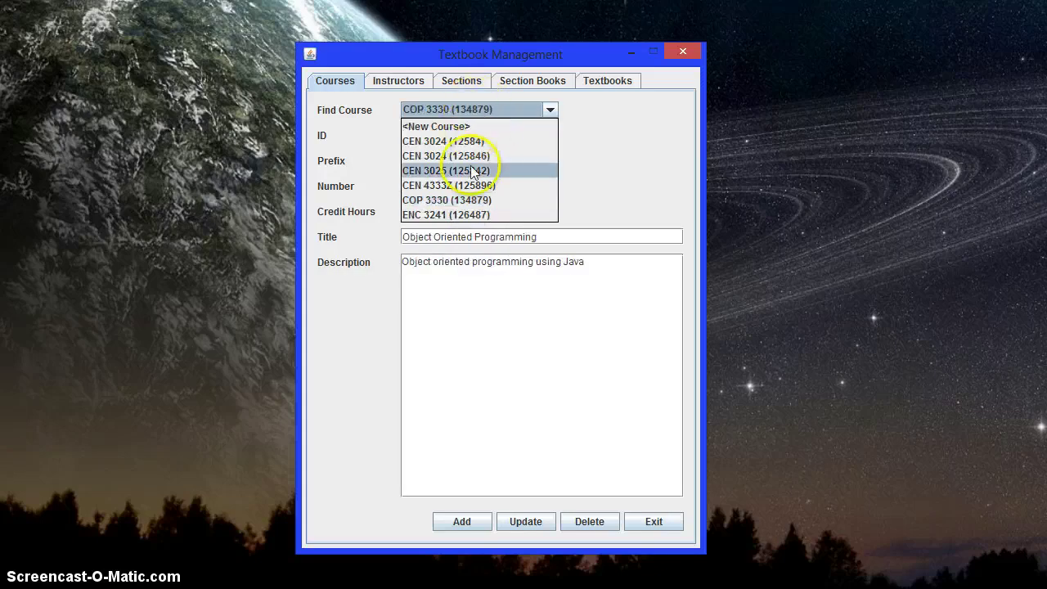
pyautogui.click(458, 215)
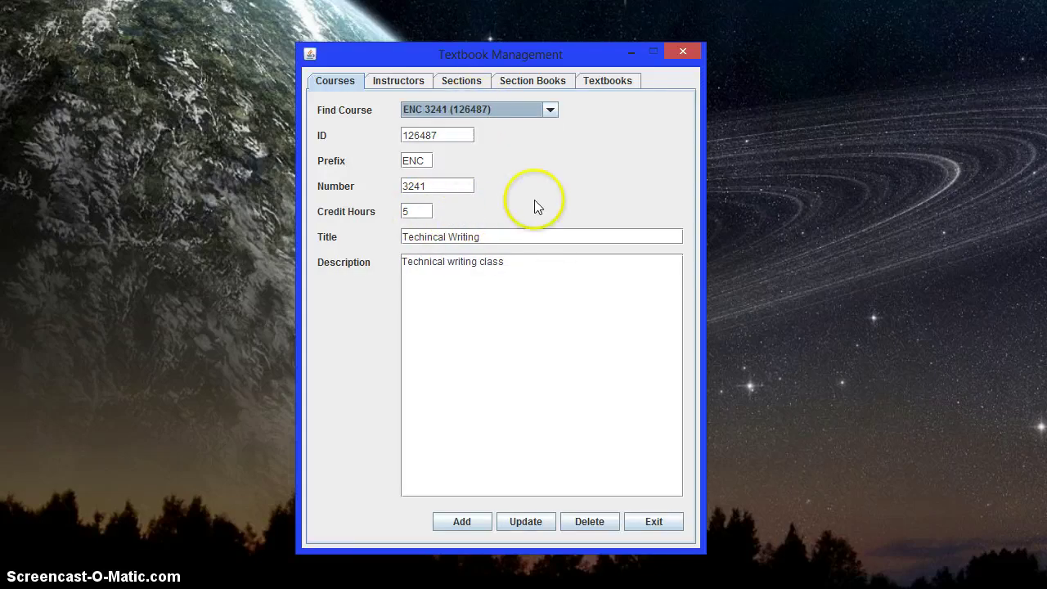
# - Compare the list of instructors with the list of courses, and look up both instructor records in turn
pyautogui.click(396, 81)
pyautogui.click(571, 113)
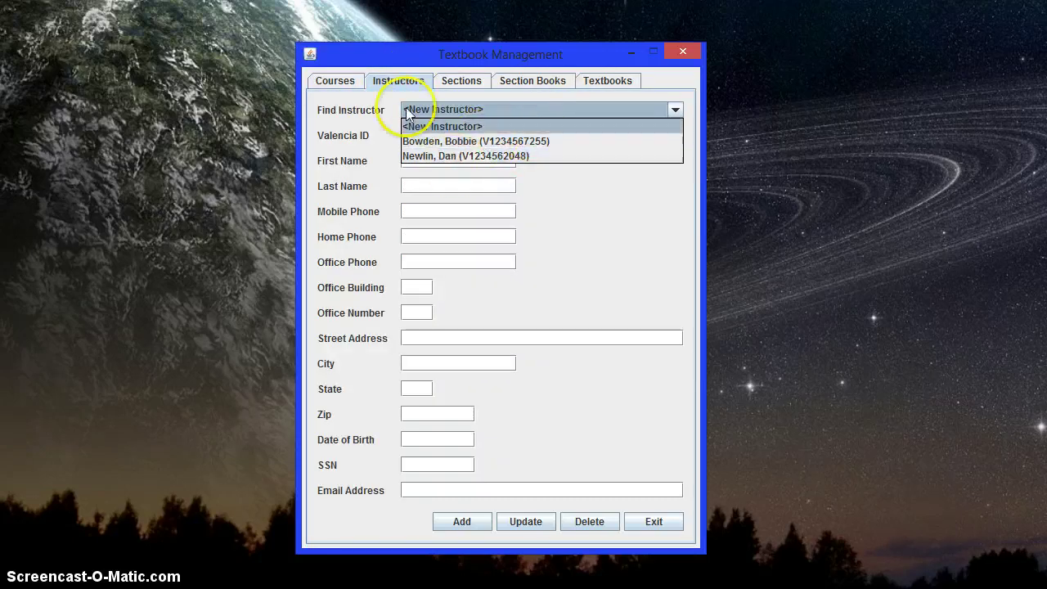
pyautogui.click(336, 82)
pyautogui.click(437, 111)
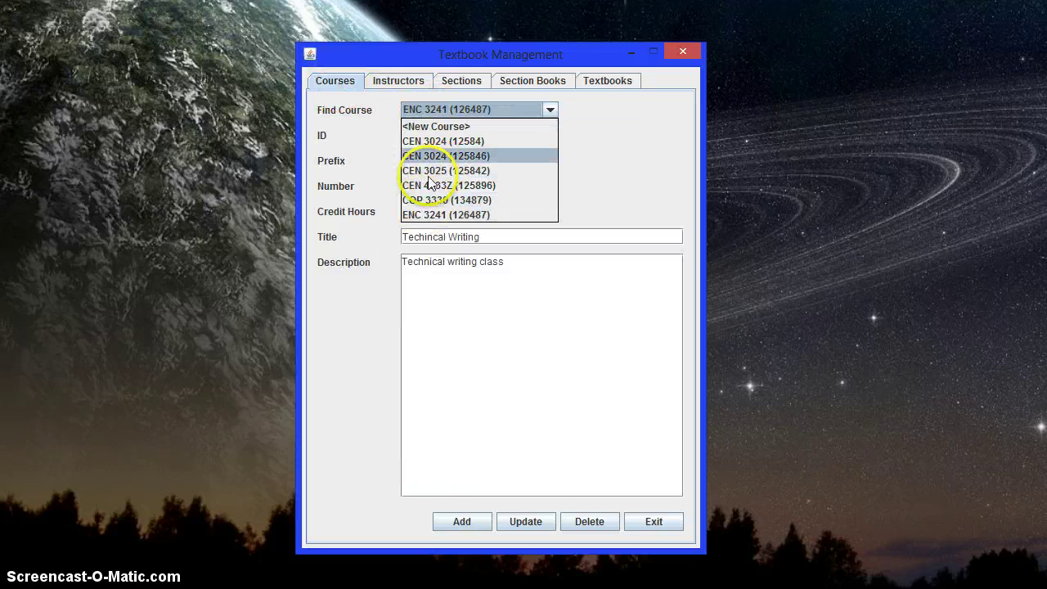
pyautogui.click(398, 81)
pyautogui.click(444, 108)
pyautogui.click(462, 142)
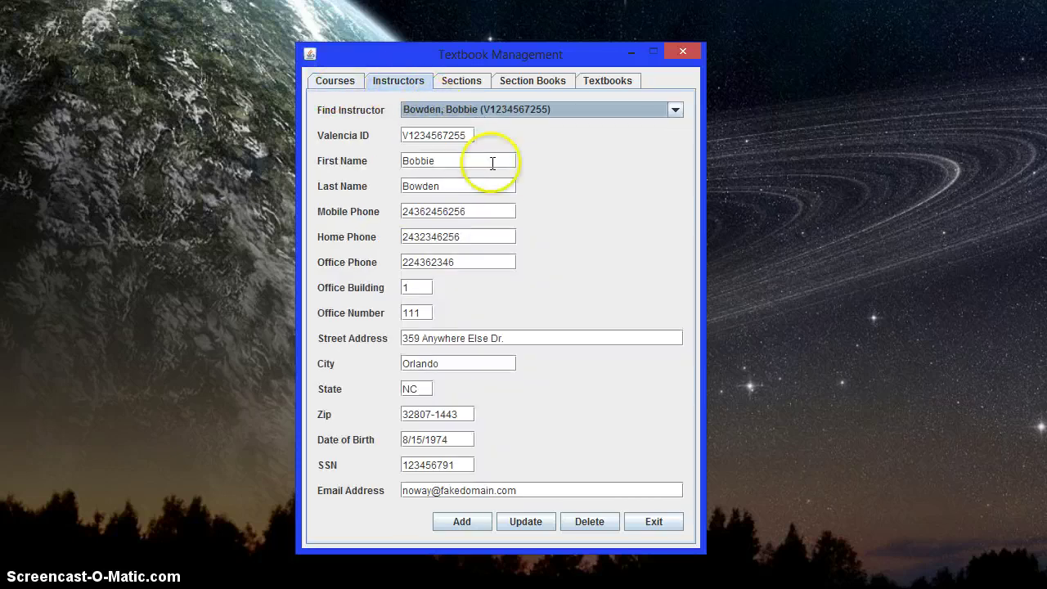
pyautogui.click(476, 109)
pyautogui.click(472, 155)
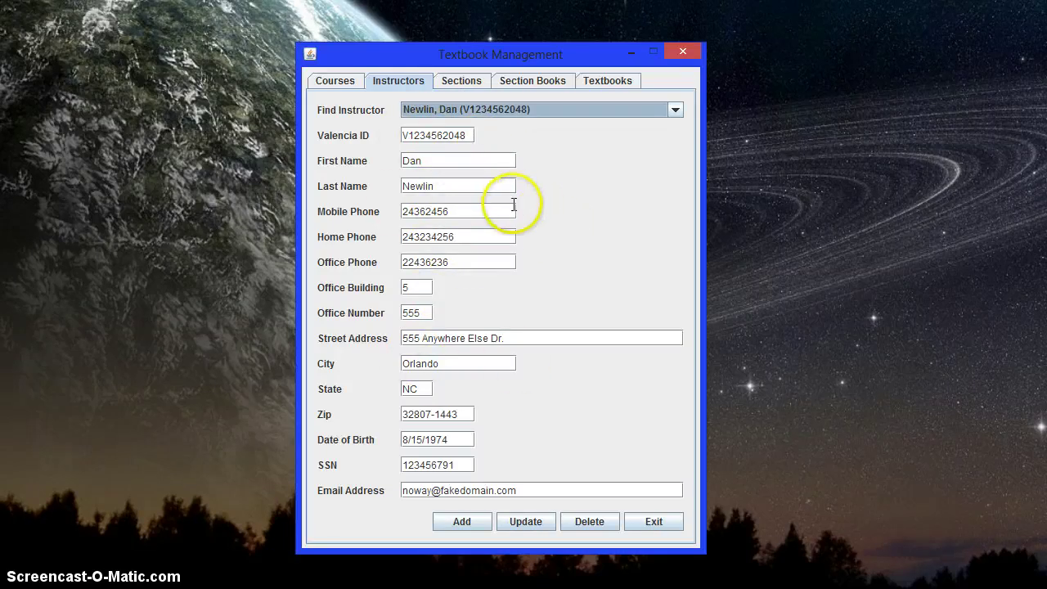
# - Look up the sections ABC123, ABC1234 and S123456789 in turn
pyautogui.click(463, 85)
pyautogui.click(515, 108)
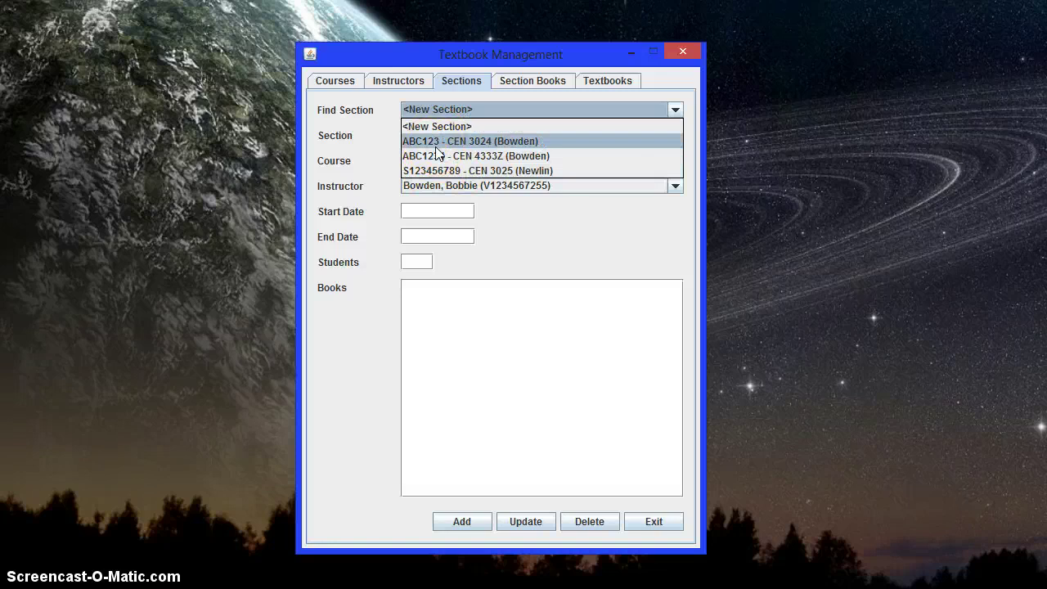
pyautogui.moveTo(437, 152); pyautogui.dragTo(436, 175)
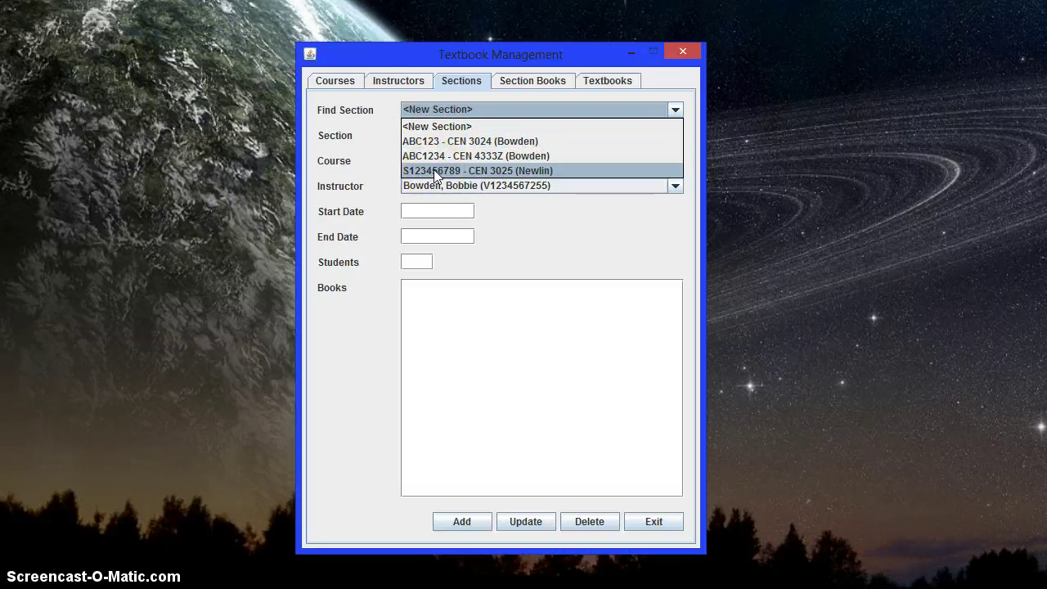
pyautogui.click(449, 141)
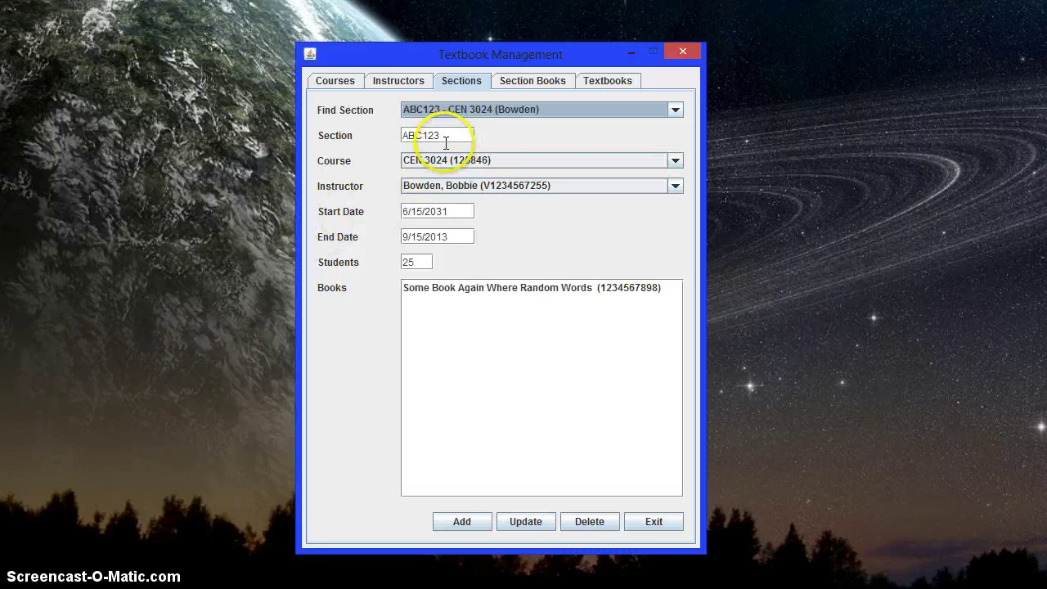
pyautogui.click(508, 139)
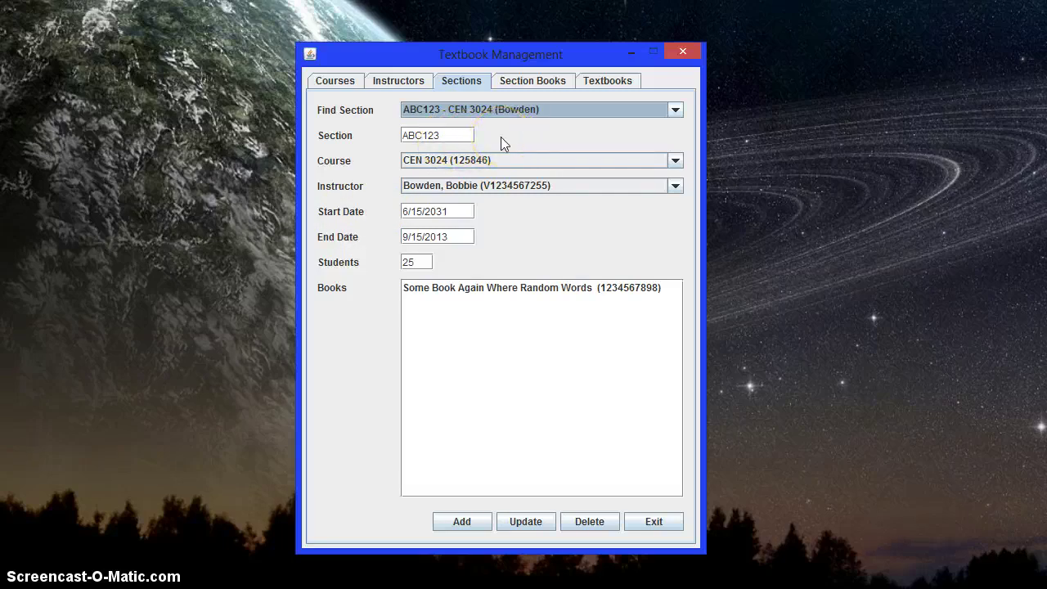
pyautogui.click(501, 139)
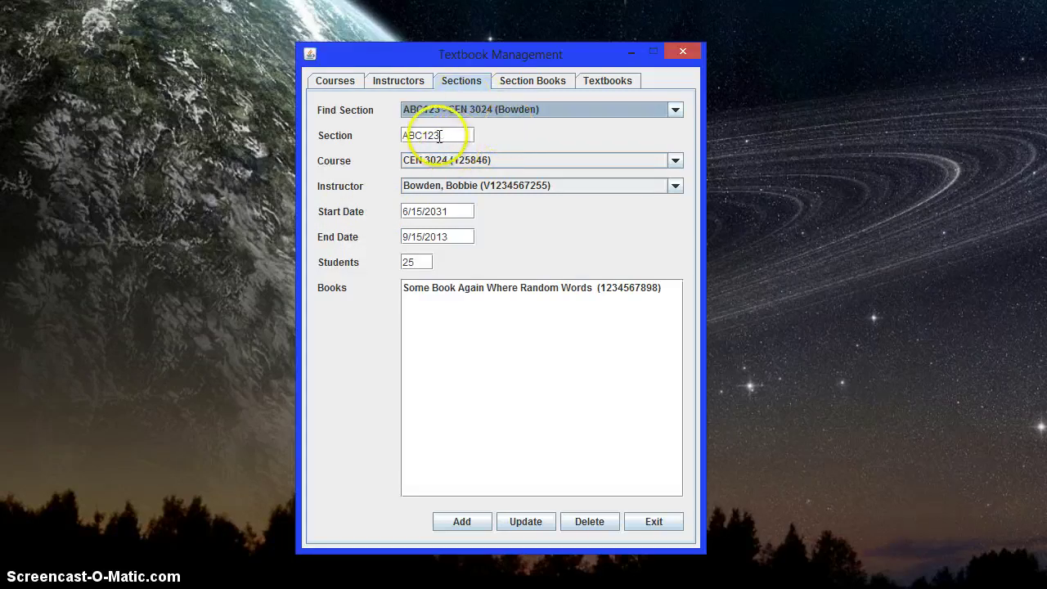
pyautogui.click(535, 108)
pyautogui.click(483, 156)
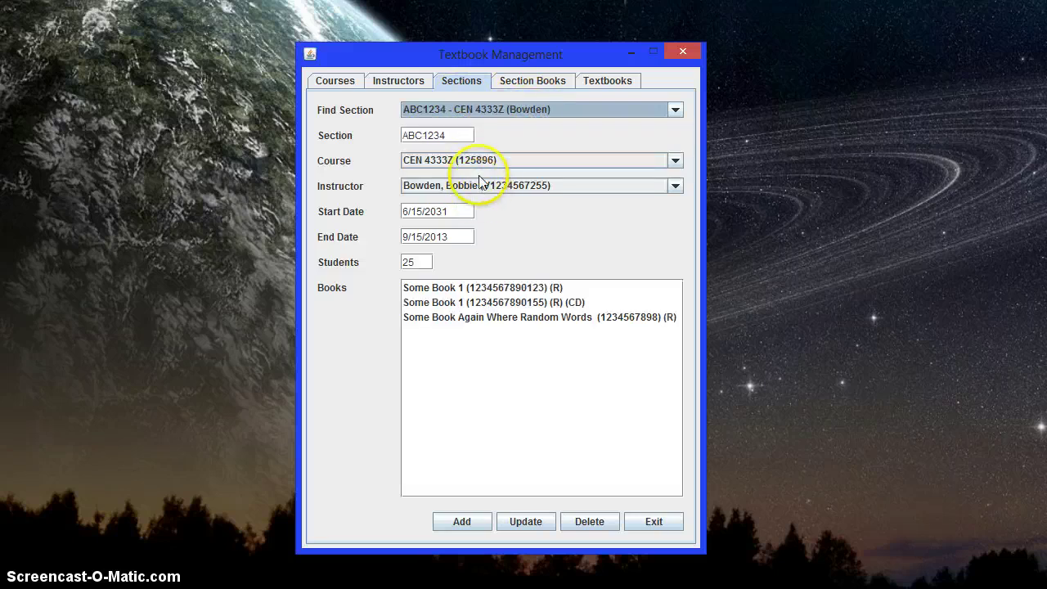
pyautogui.click(490, 109)
pyautogui.click(482, 170)
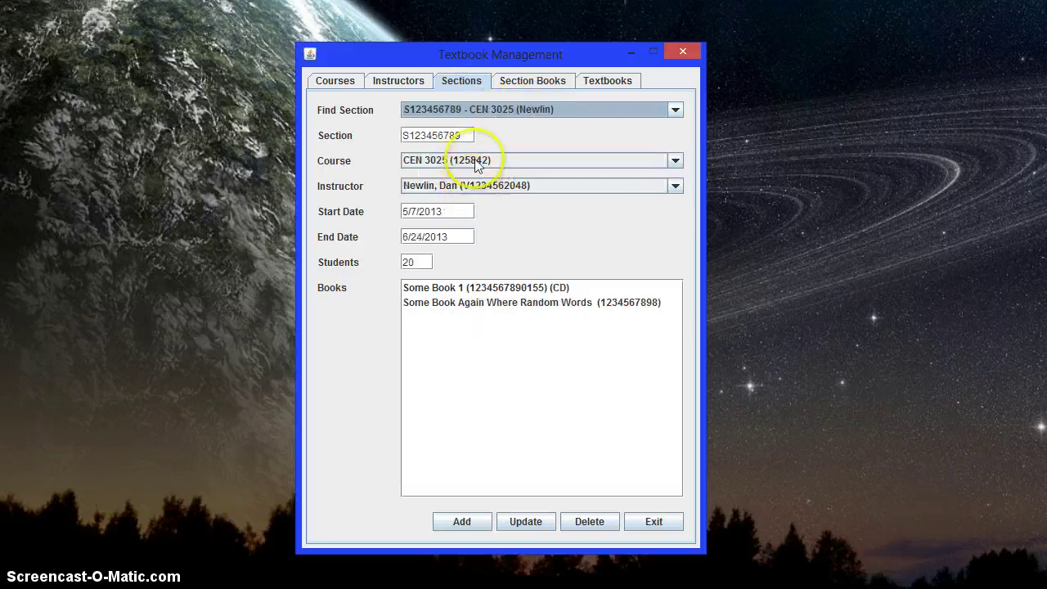
# - Check the course, instructor, section number, start and end dates and student count of section S123456789
pyautogui.click(480, 160)
pyautogui.click(480, 163)
pyautogui.click(503, 187)
pyautogui.click(503, 186)
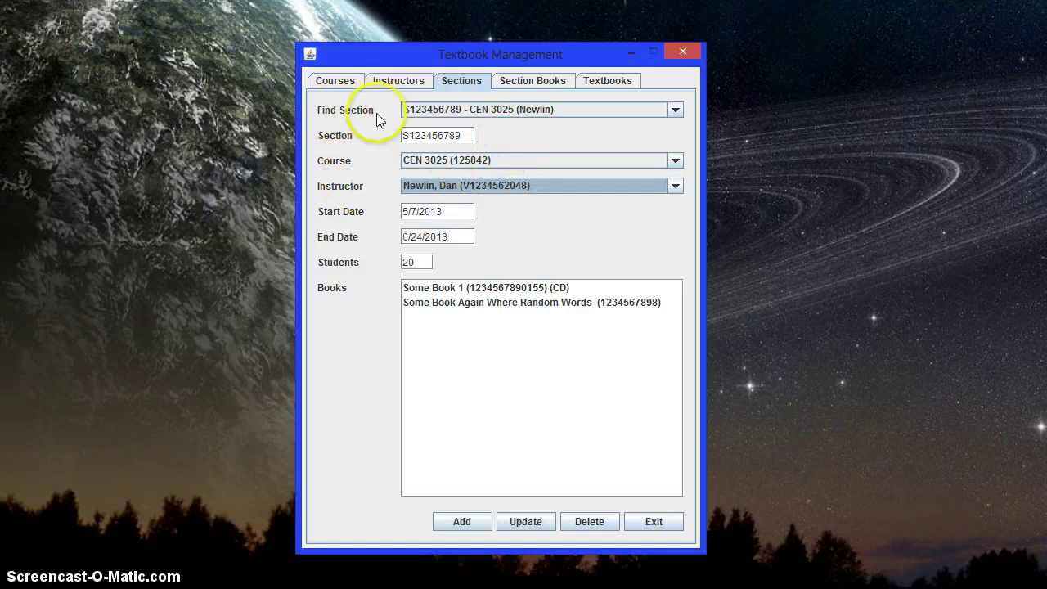
pyautogui.moveTo(467, 134); pyautogui.dragTo(372, 136)
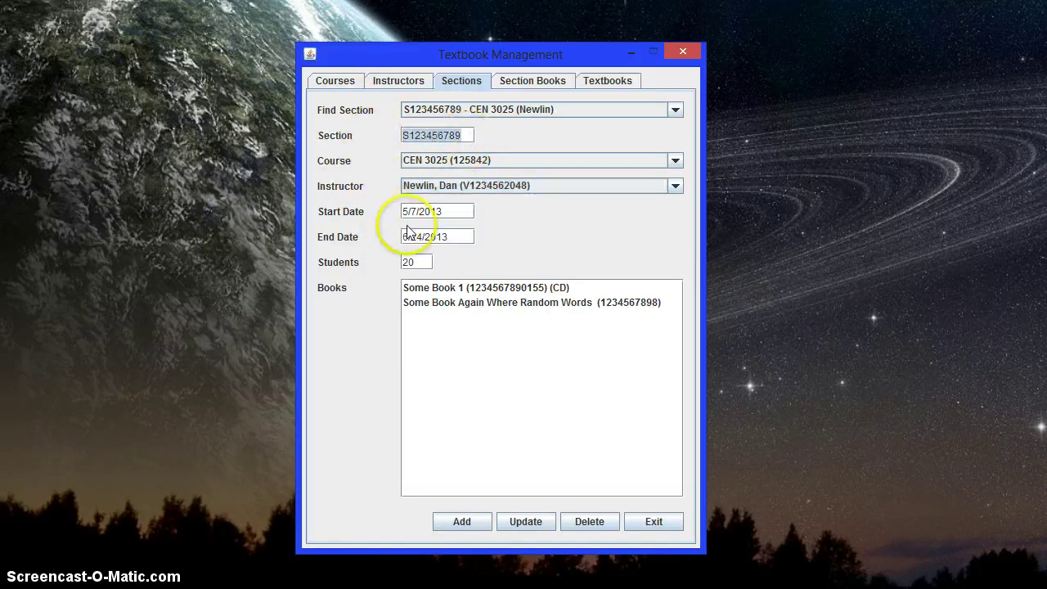
pyautogui.moveTo(466, 210); pyautogui.dragTo(378, 211)
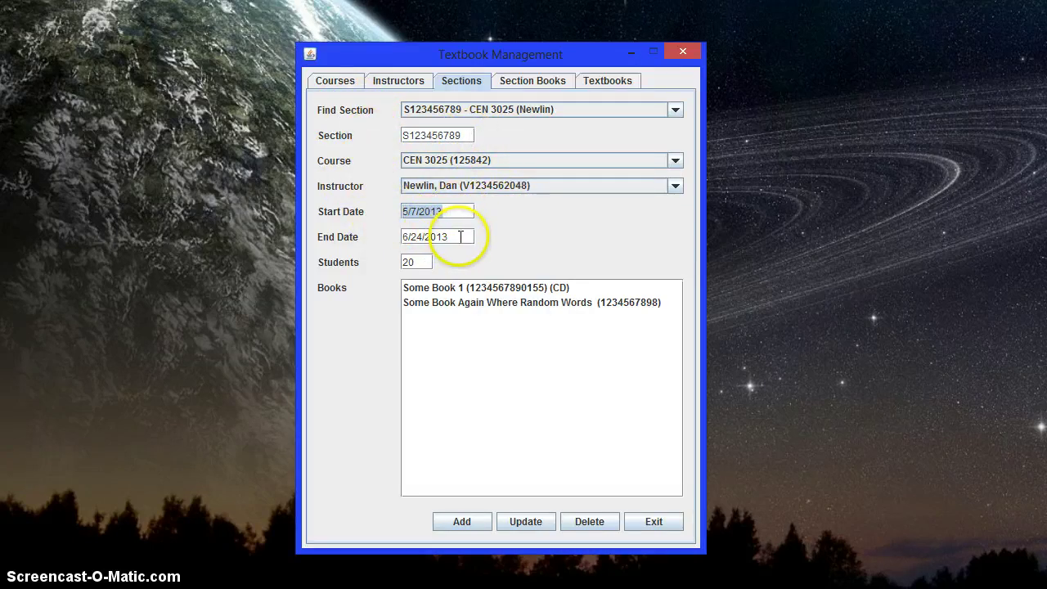
pyautogui.moveTo(460, 237); pyautogui.dragTo(397, 285)
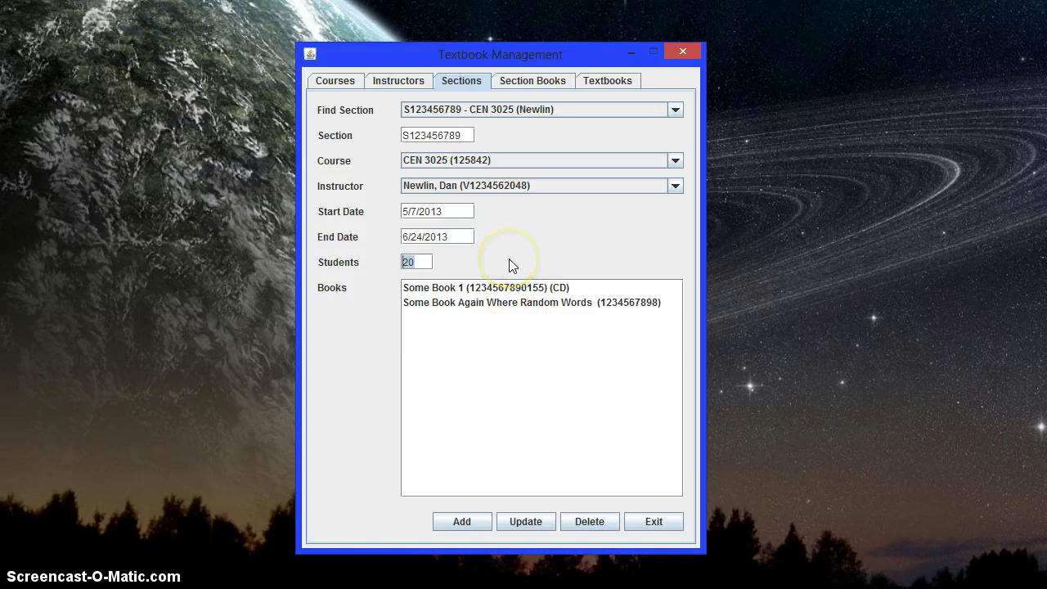
# - Try to add section S123456789 again, dismiss the message, and add the record as a new section numbered S12345678
pyautogui.click(460, 521)
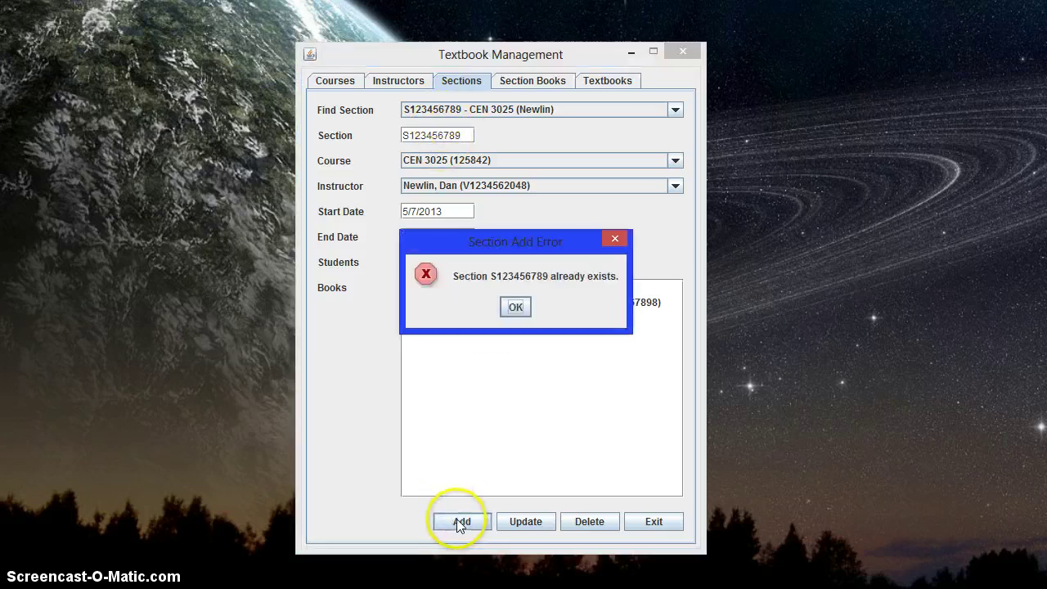
pyautogui.click(514, 307)
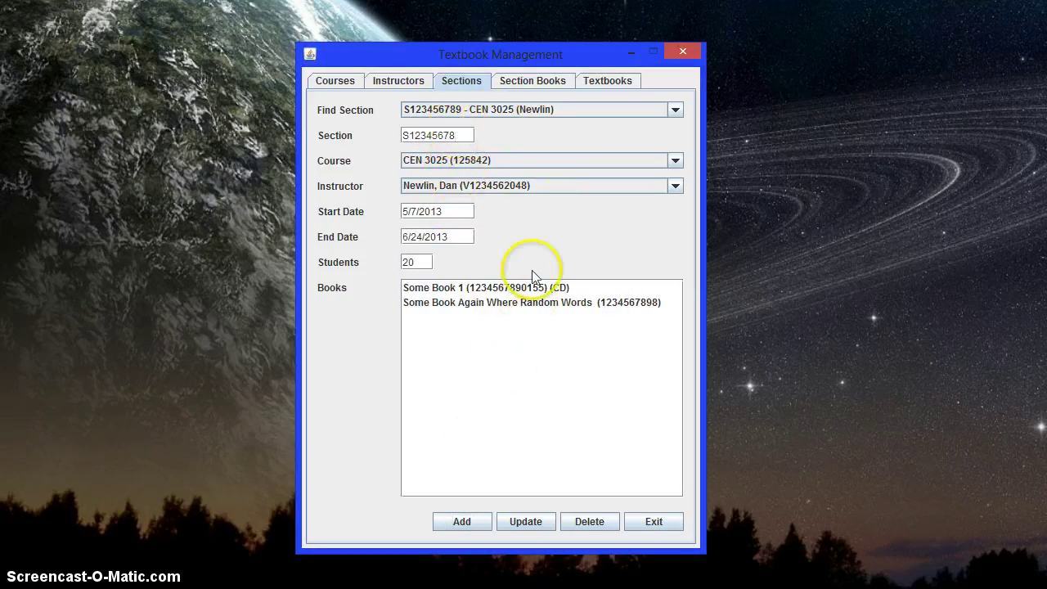
pyautogui.click(459, 520)
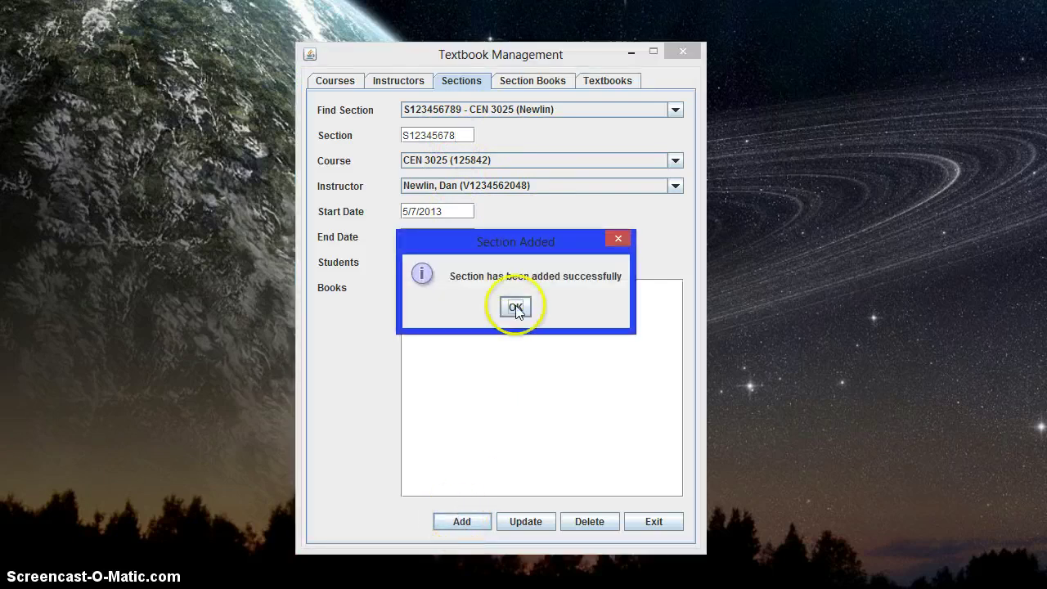
pyautogui.click(515, 306)
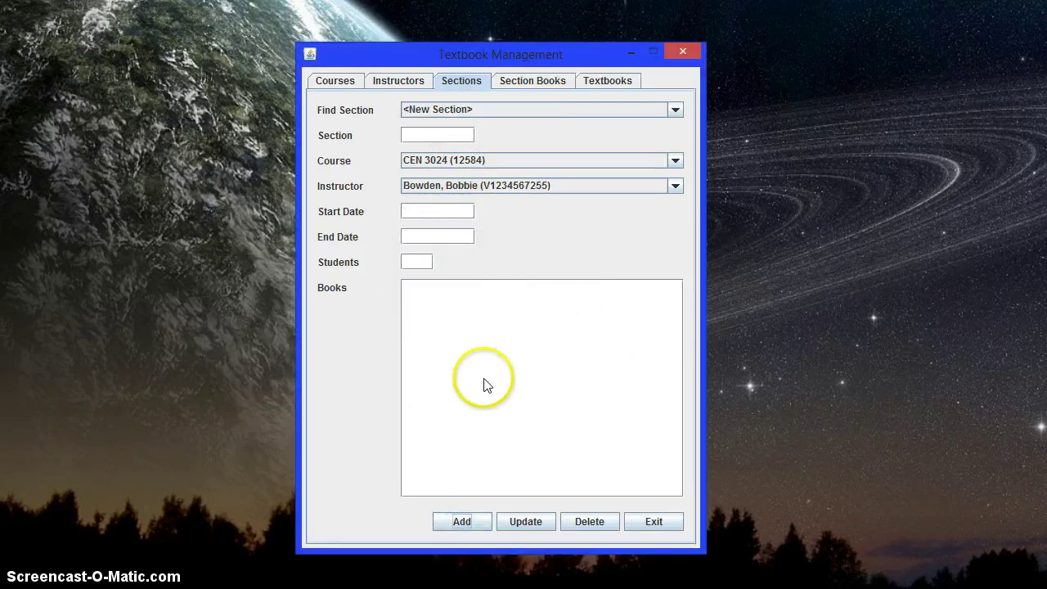
# - Look up the new section S12345678 and the original section S123456789 to compare their records
pyautogui.click(479, 110)
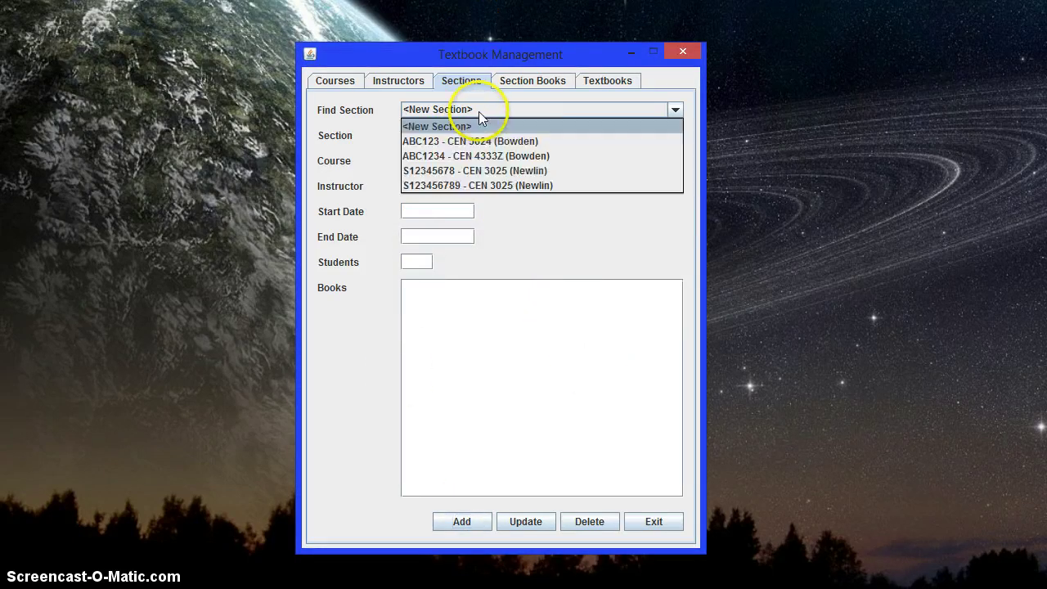
pyautogui.click(478, 171)
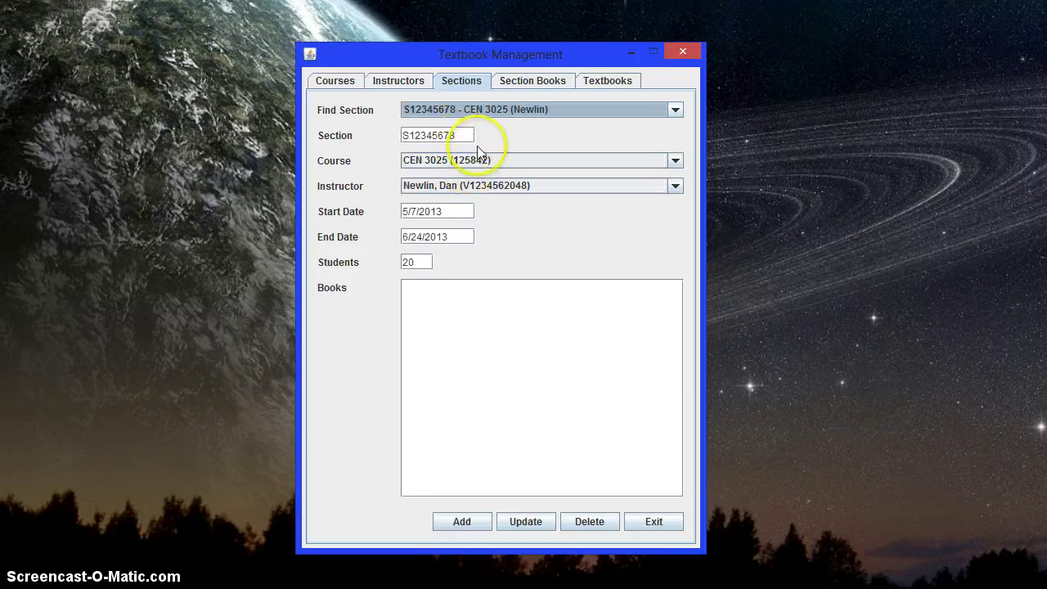
pyautogui.click(478, 111)
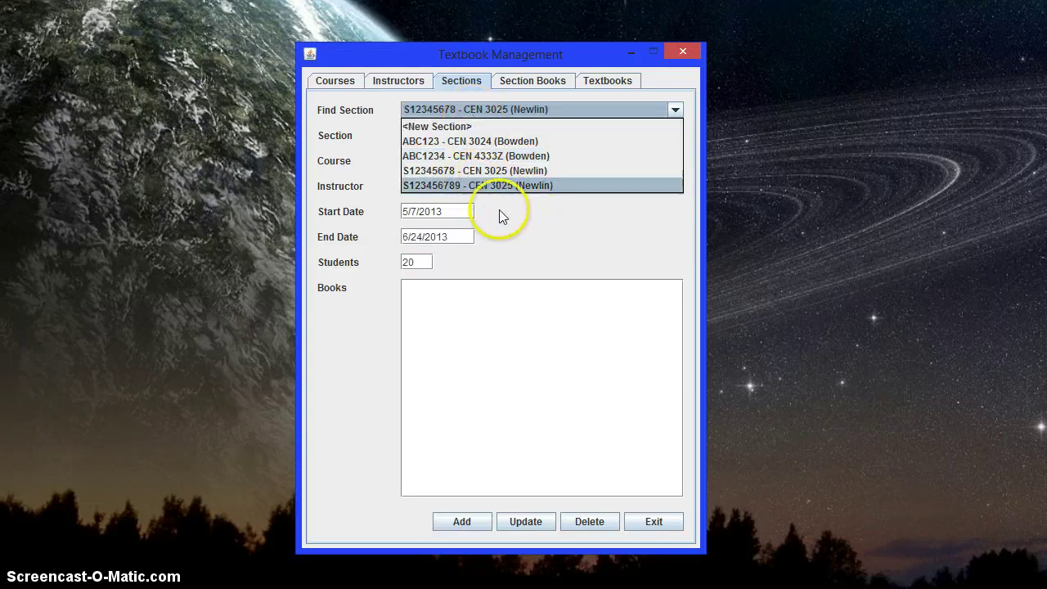
pyautogui.click(458, 186)
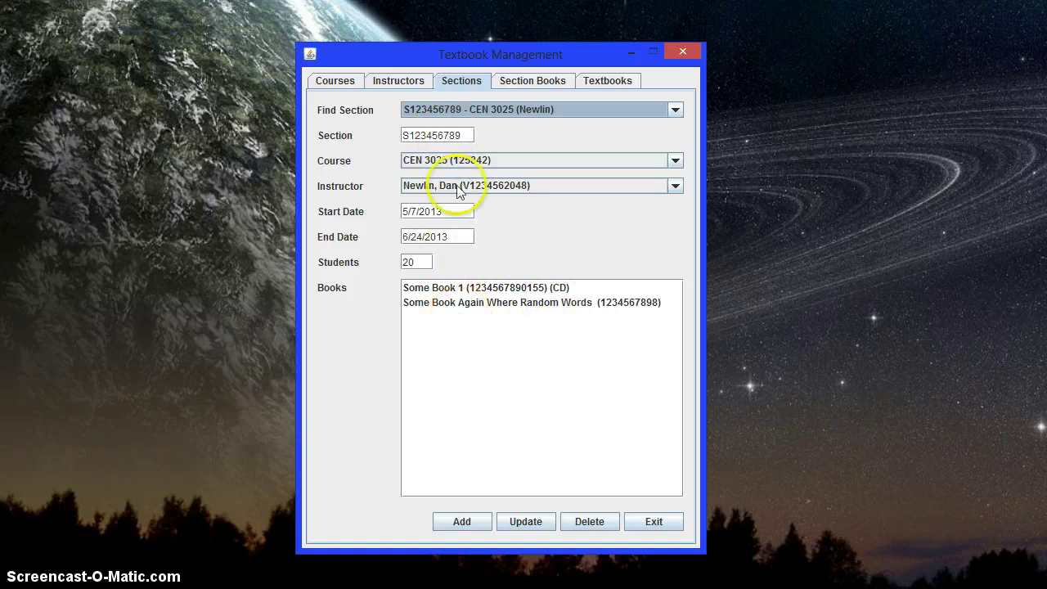
# - Change the section number of the loaded S123456789 record to S12345678
pyautogui.click(468, 135)
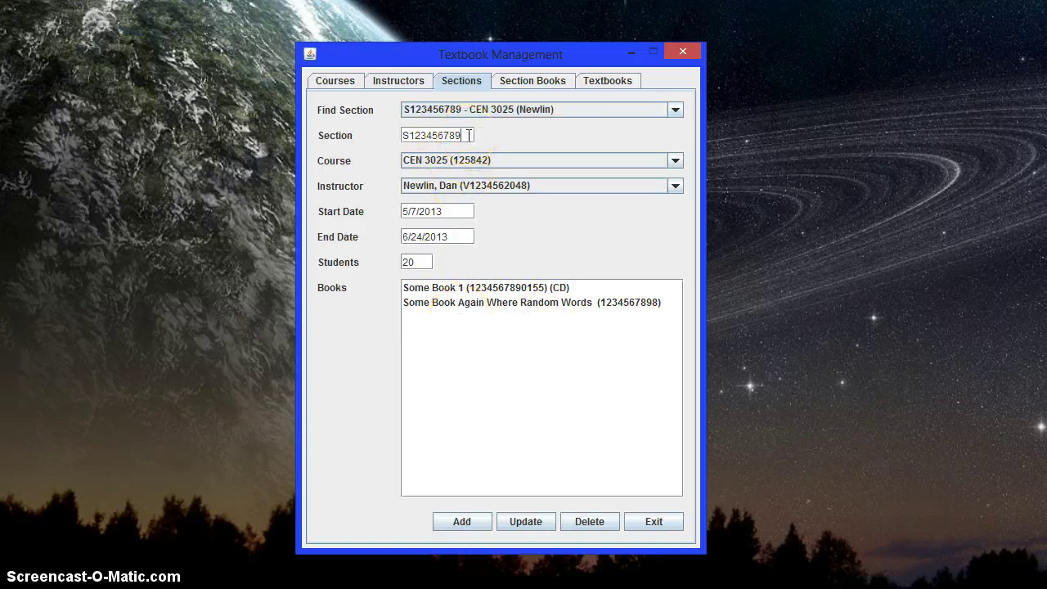
pyautogui.click(455, 211)
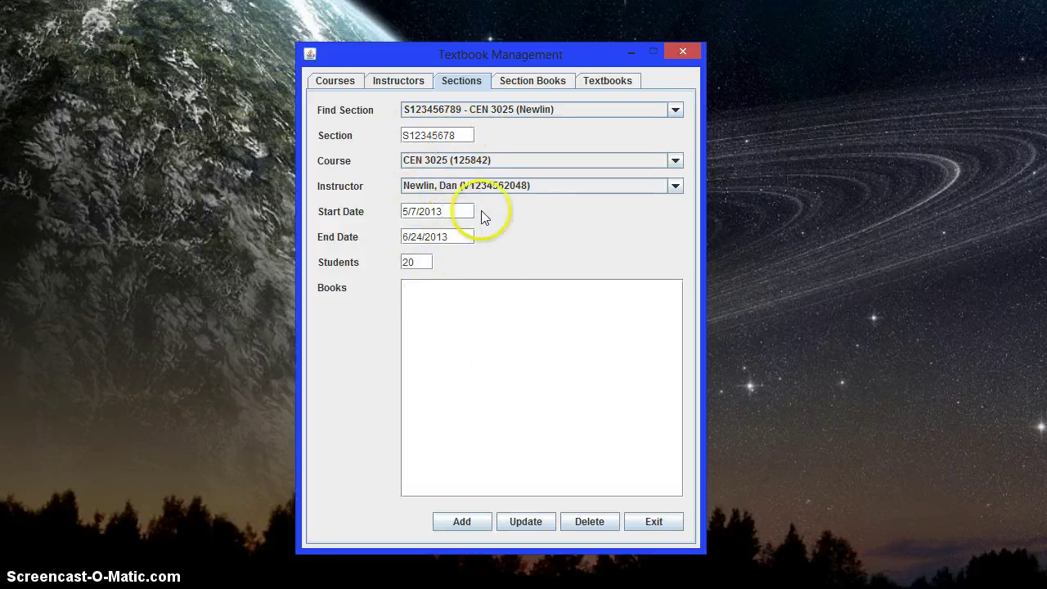
pyautogui.click(525, 275)
# - Try to delete the instructor assigned to the CEN 3025 sections and dismiss the message
pyautogui.click(397, 81)
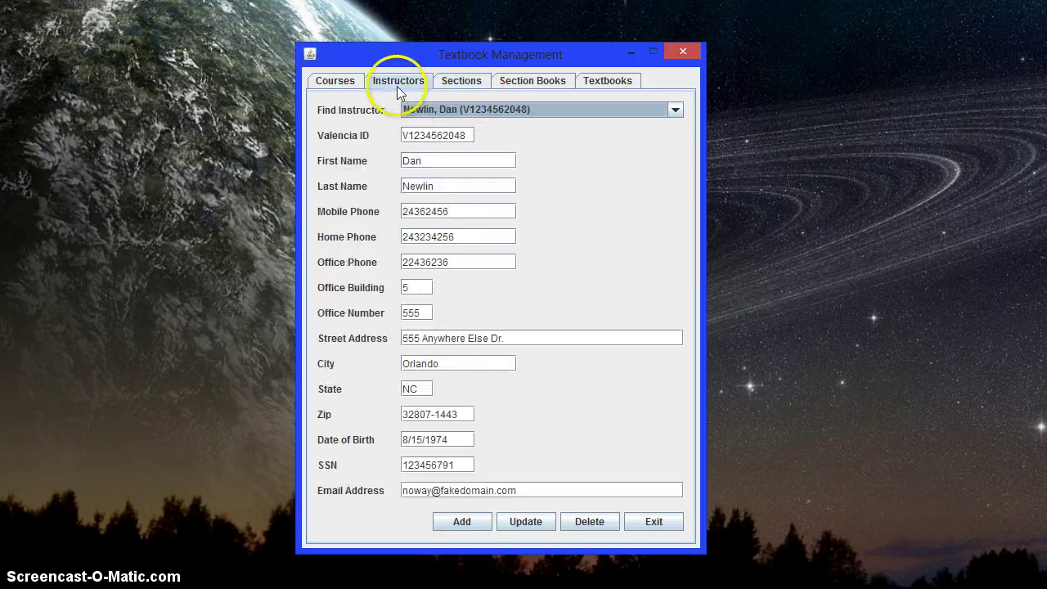
pyautogui.click(449, 85)
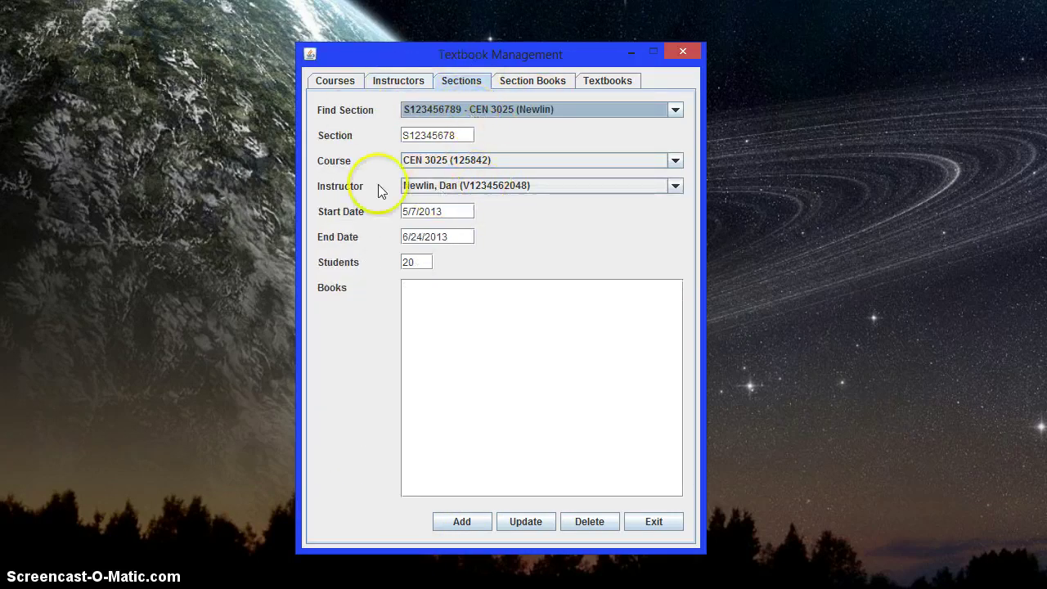
pyautogui.click(403, 84)
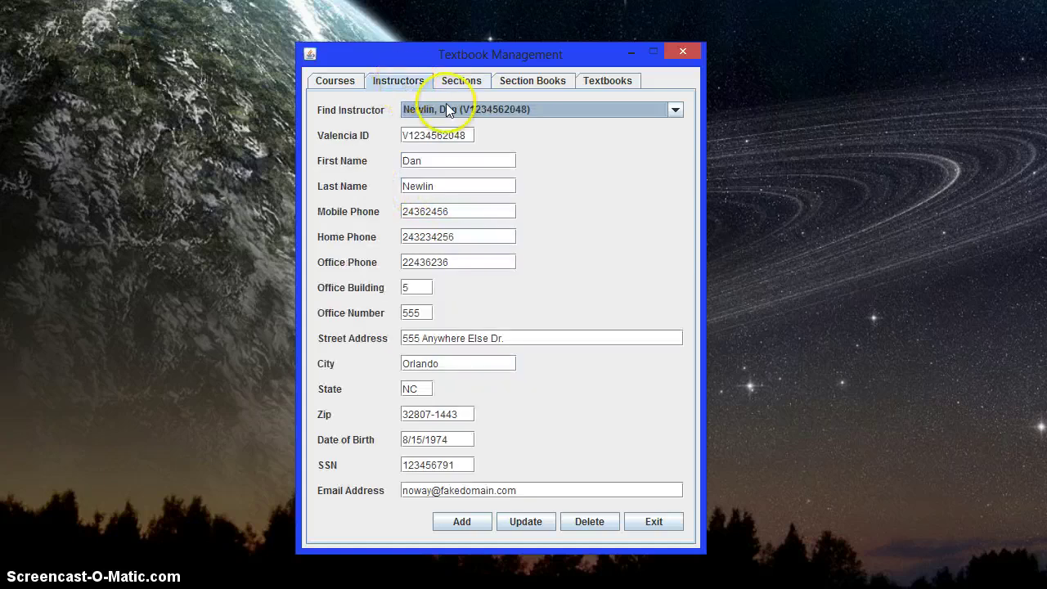
pyautogui.click(573, 528)
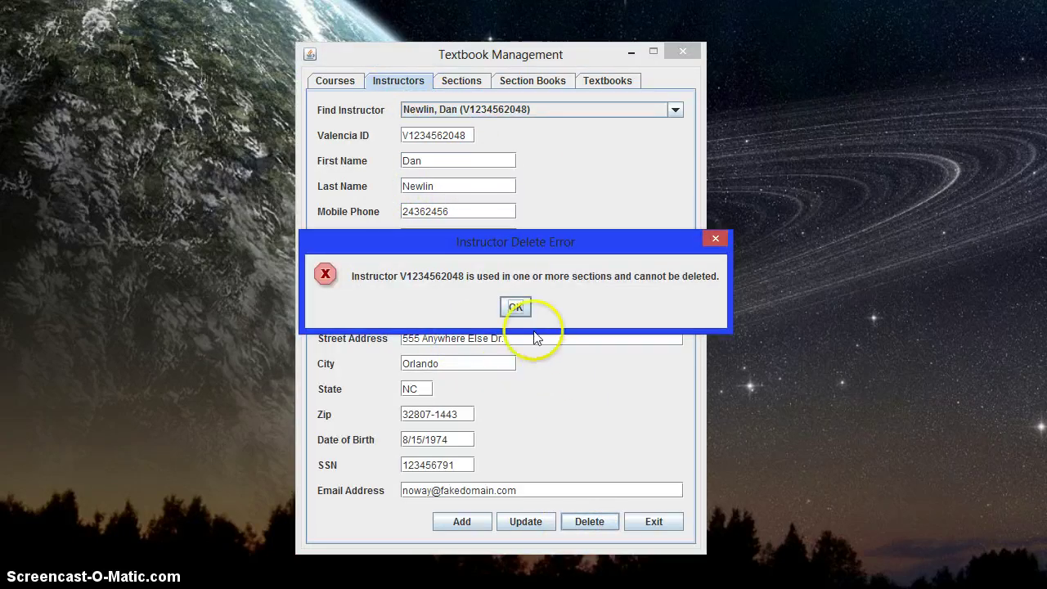
pyautogui.click(513, 309)
# - Look up all three textbook records in turn, and check the ISBN of Some Book Again Where Random Words
pyautogui.click(475, 80)
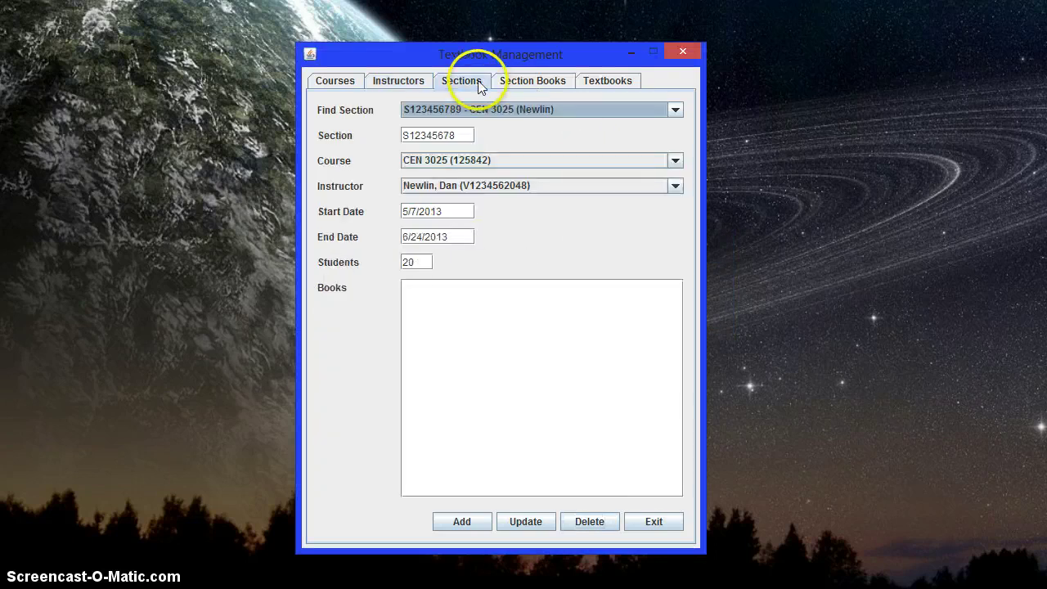
pyautogui.click(549, 80)
pyautogui.click(609, 80)
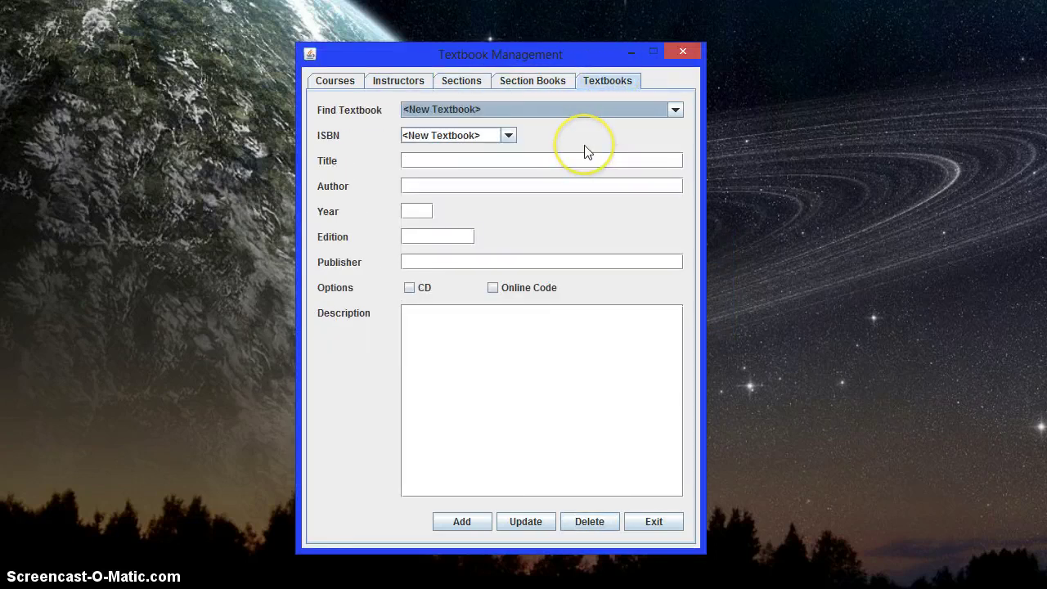
pyautogui.click(556, 112)
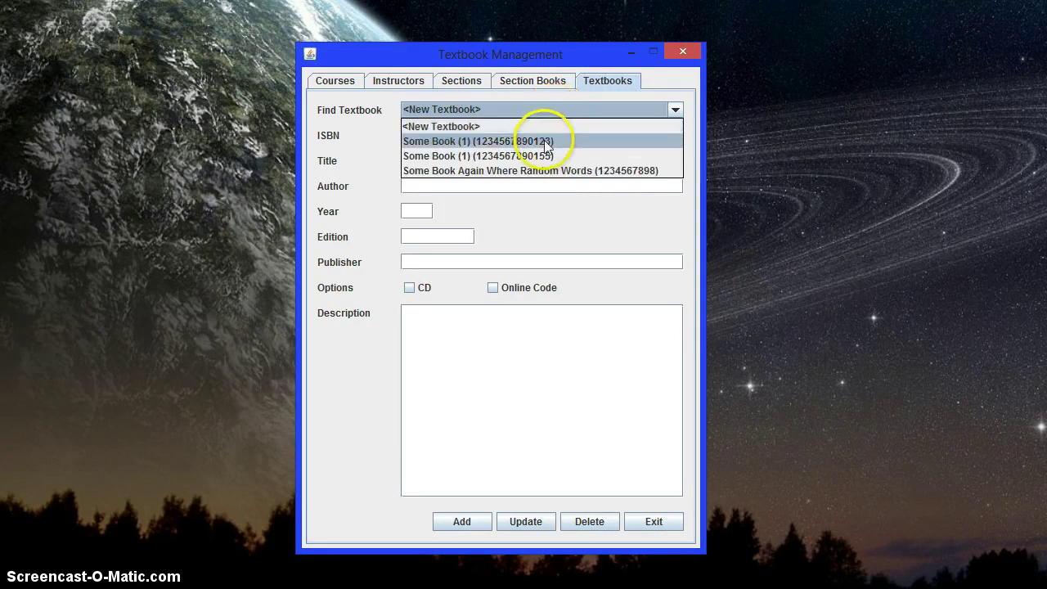
pyautogui.click(533, 139)
pyautogui.click(523, 114)
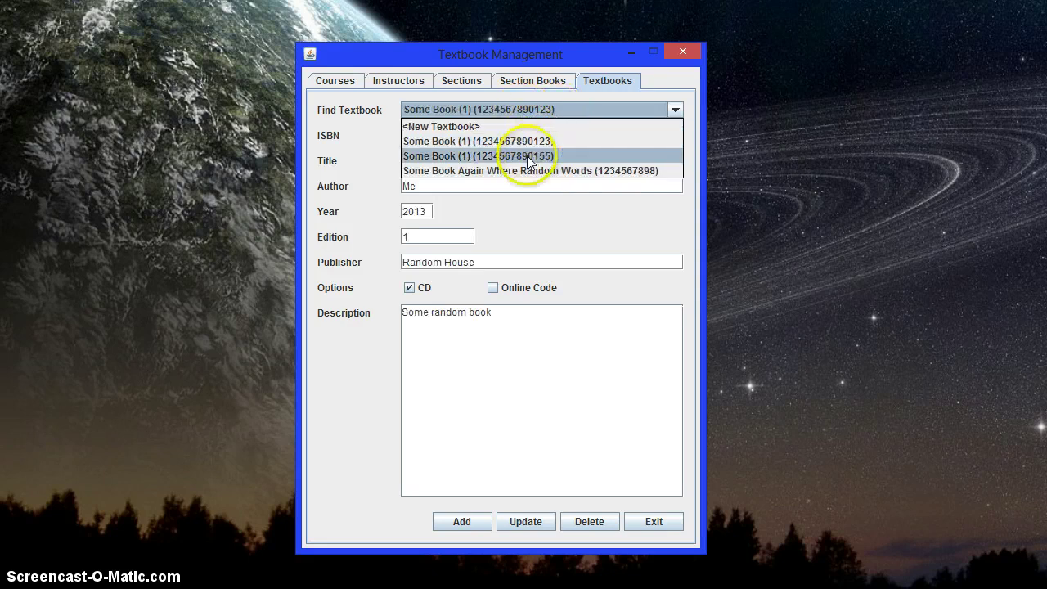
pyautogui.click(523, 155)
pyautogui.click(517, 114)
pyautogui.click(507, 170)
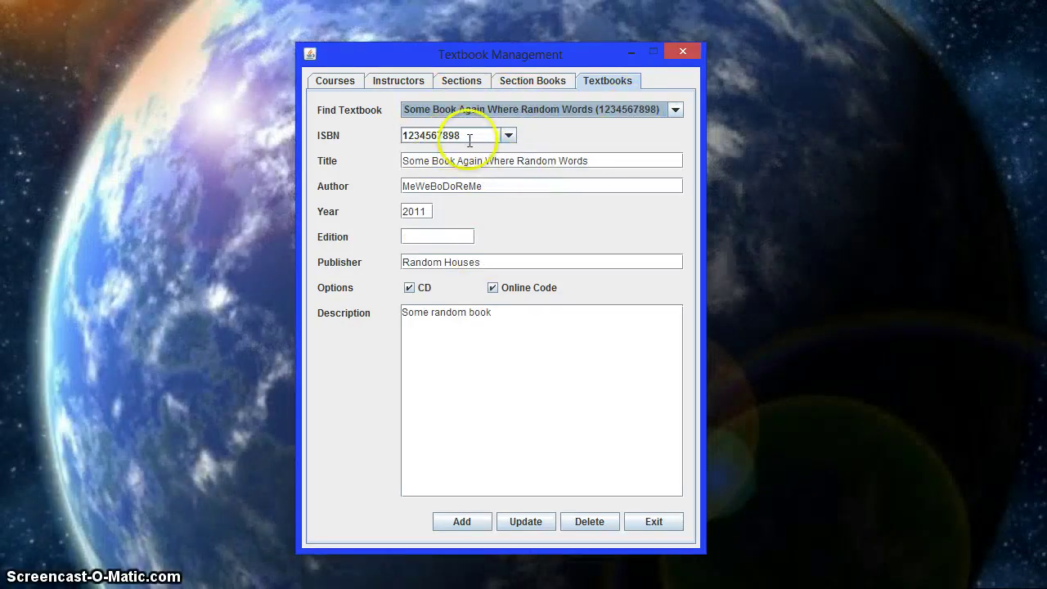
pyautogui.moveTo(479, 136); pyautogui.dragTo(390, 139)
pyautogui.click(479, 135)
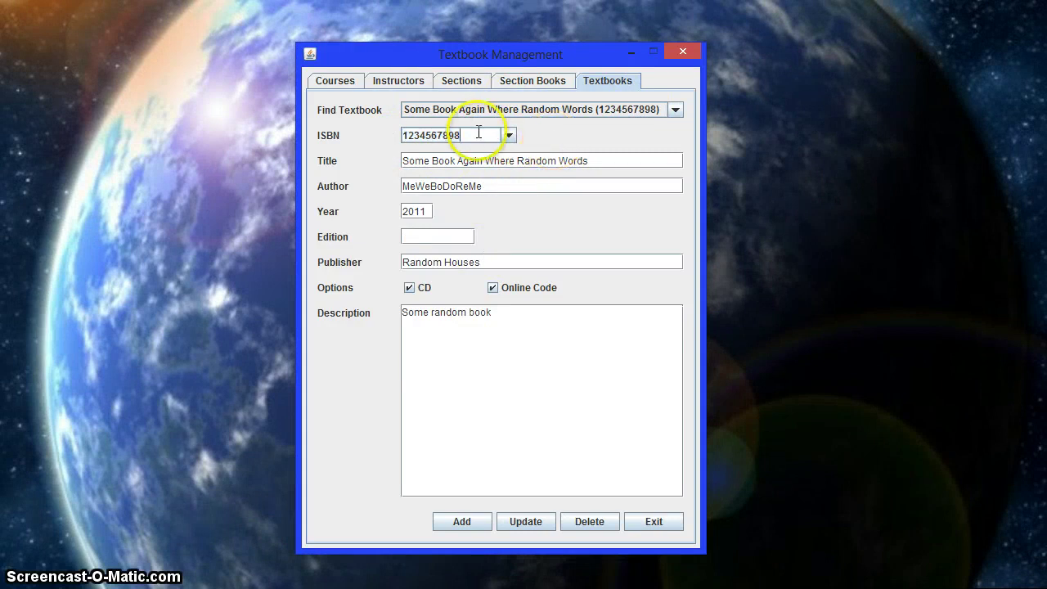
pyautogui.click(508, 135)
pyautogui.click(471, 167)
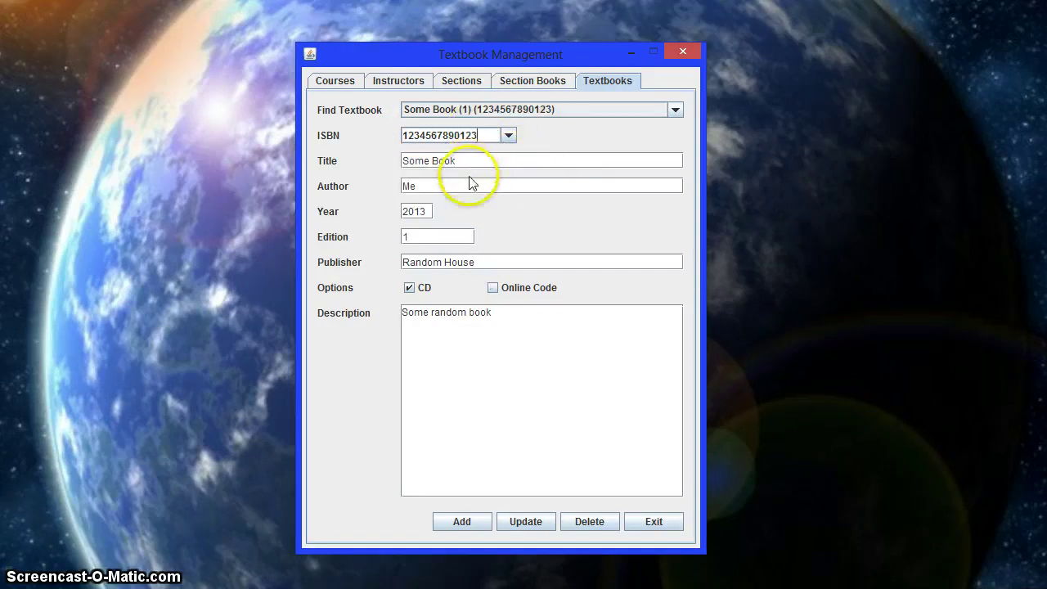
pyautogui.click(505, 139)
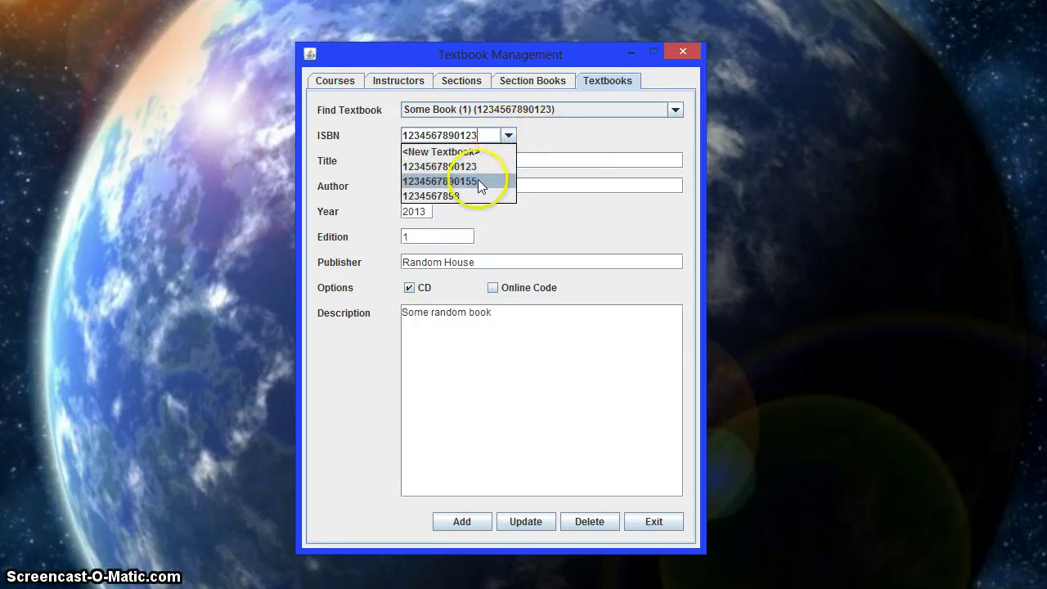
pyautogui.click(477, 181)
pyautogui.click(506, 135)
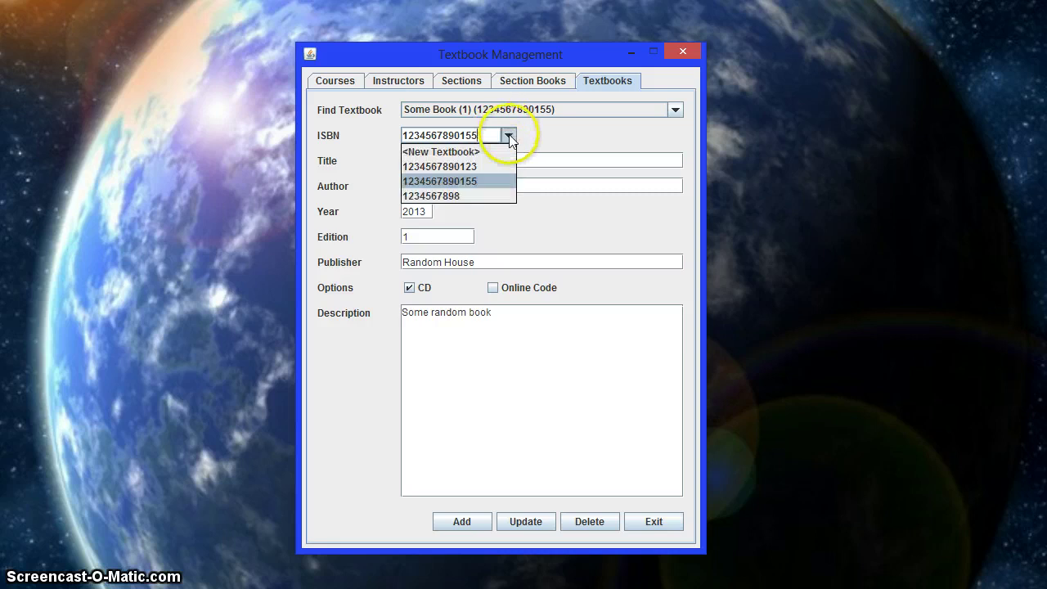
pyautogui.click(470, 197)
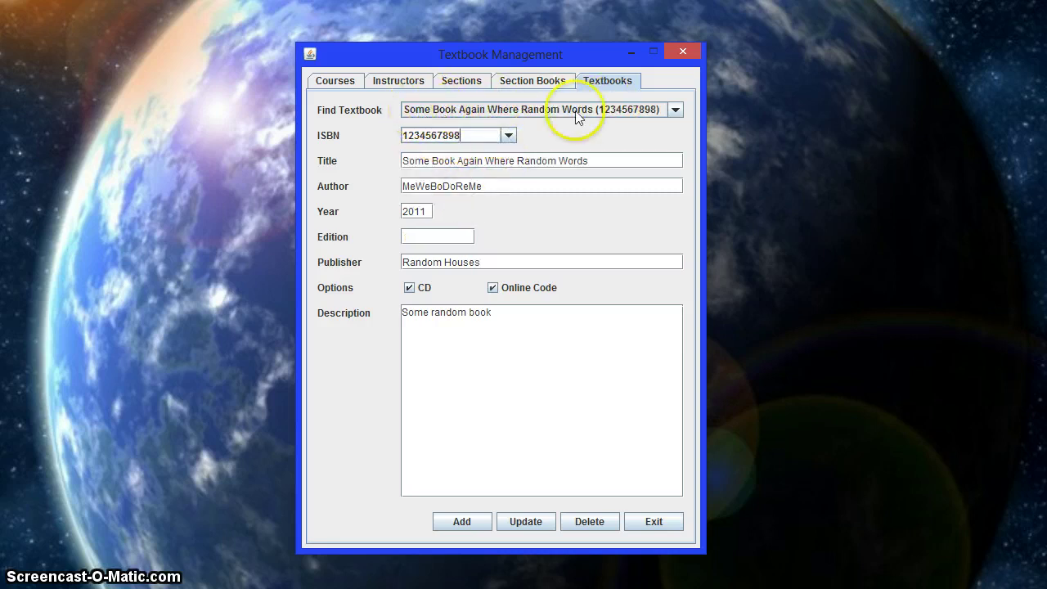
pyautogui.click(510, 137)
pyautogui.click(474, 161)
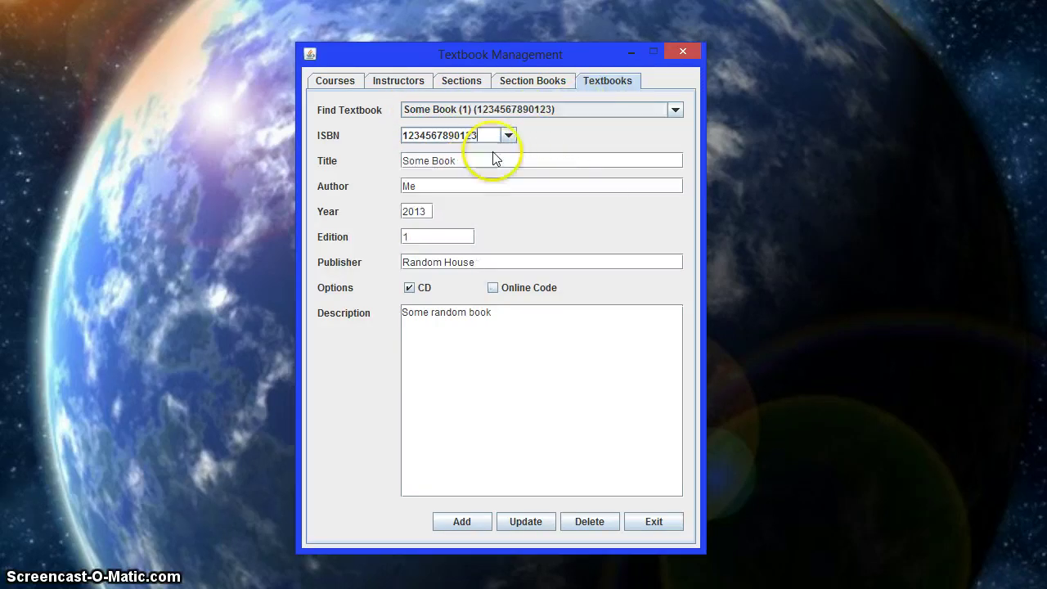
pyautogui.click(507, 139)
pyautogui.click(493, 158)
pyautogui.click(508, 136)
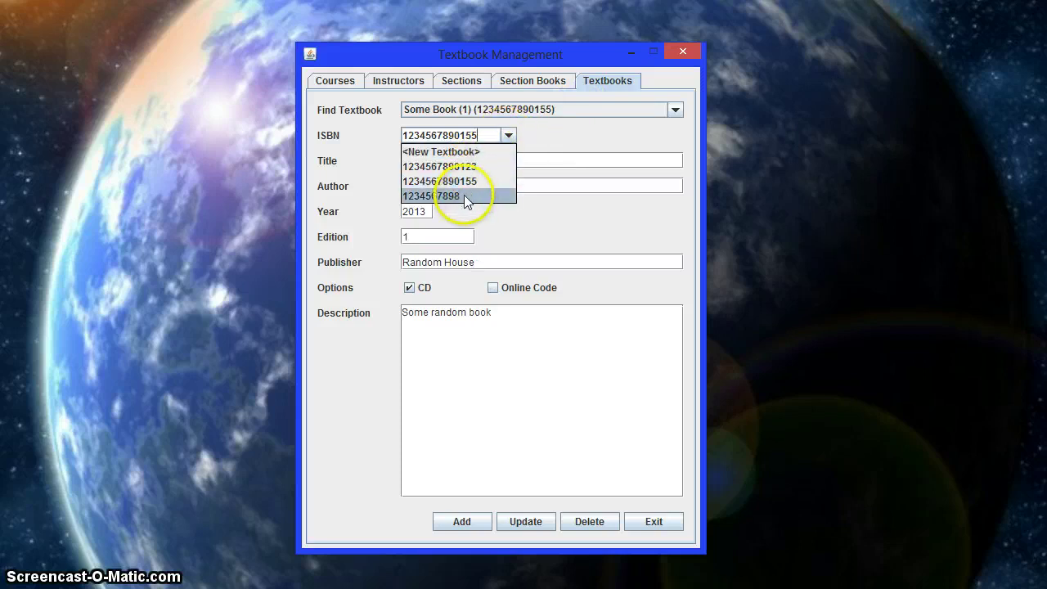
pyautogui.click(464, 195)
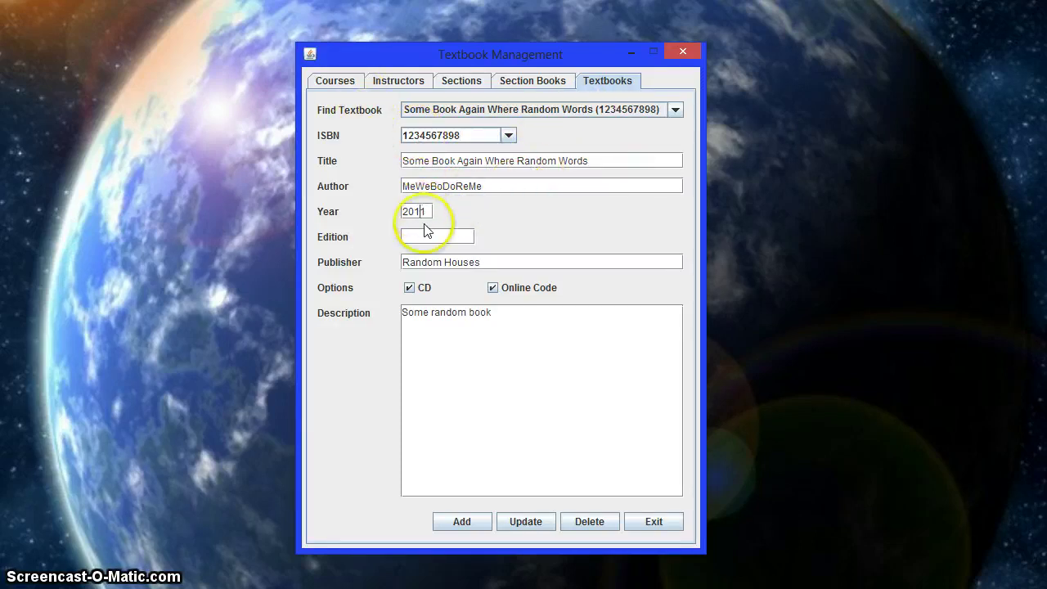
# - Examine the publisher, options, description and edition of Some Book Again Where Random Words
pyautogui.click(481, 259)
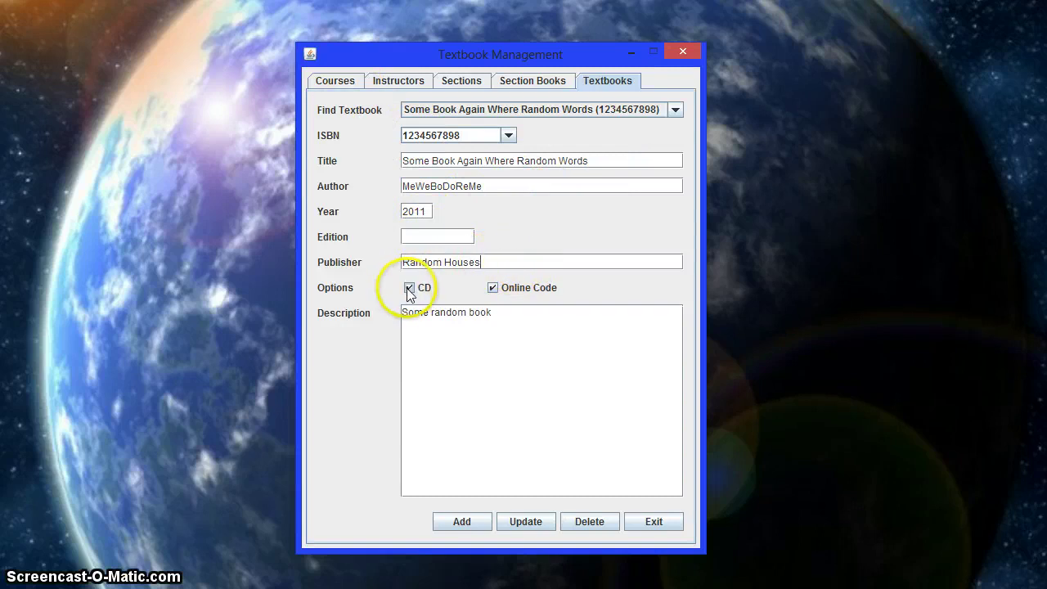
pyautogui.click(493, 291)
pyautogui.click(557, 327)
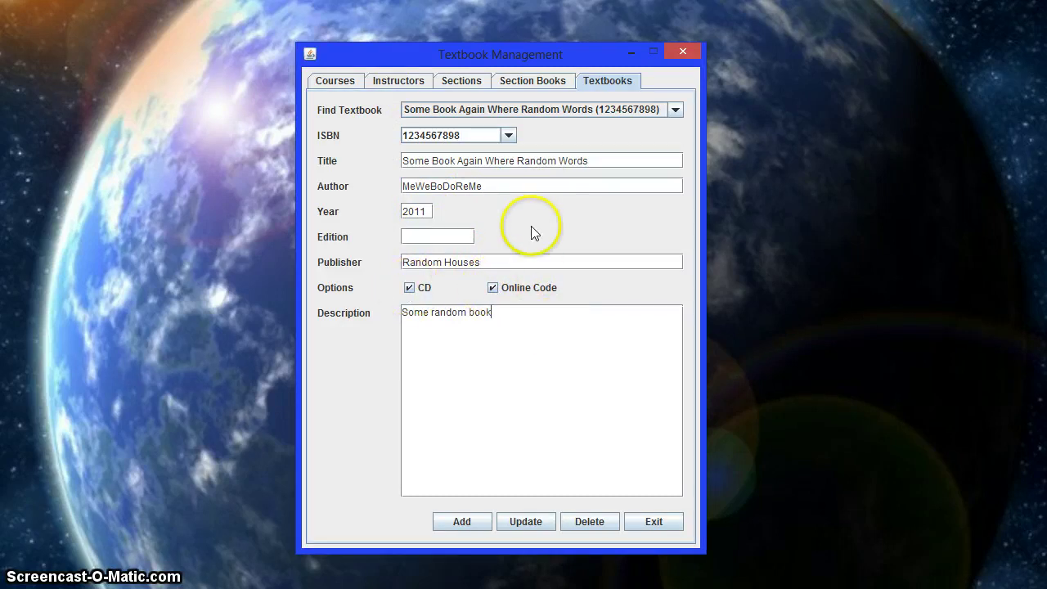
pyautogui.click(434, 236)
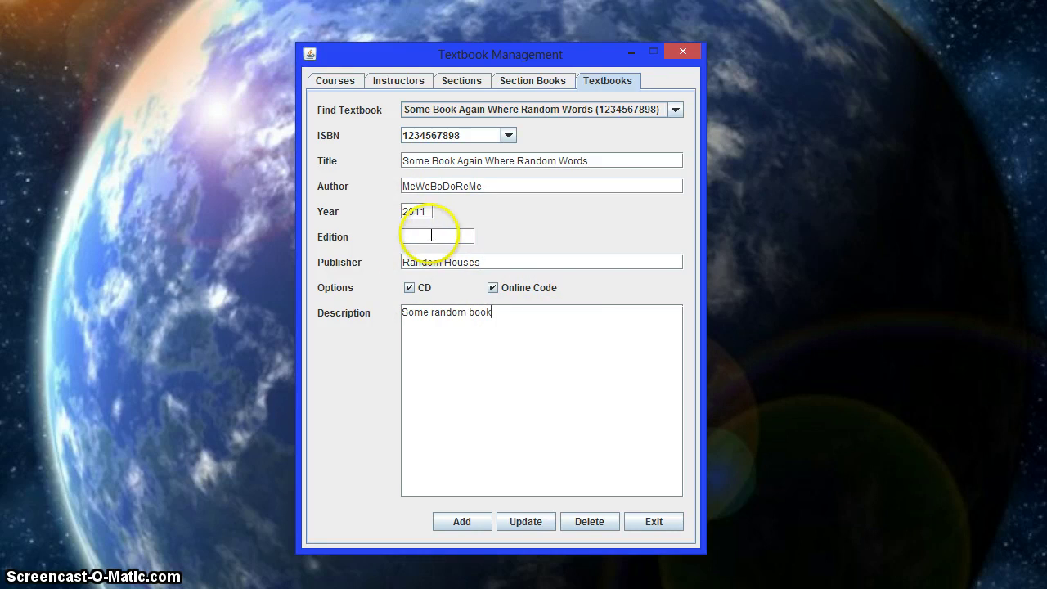
pyautogui.click(479, 112)
pyautogui.click(467, 140)
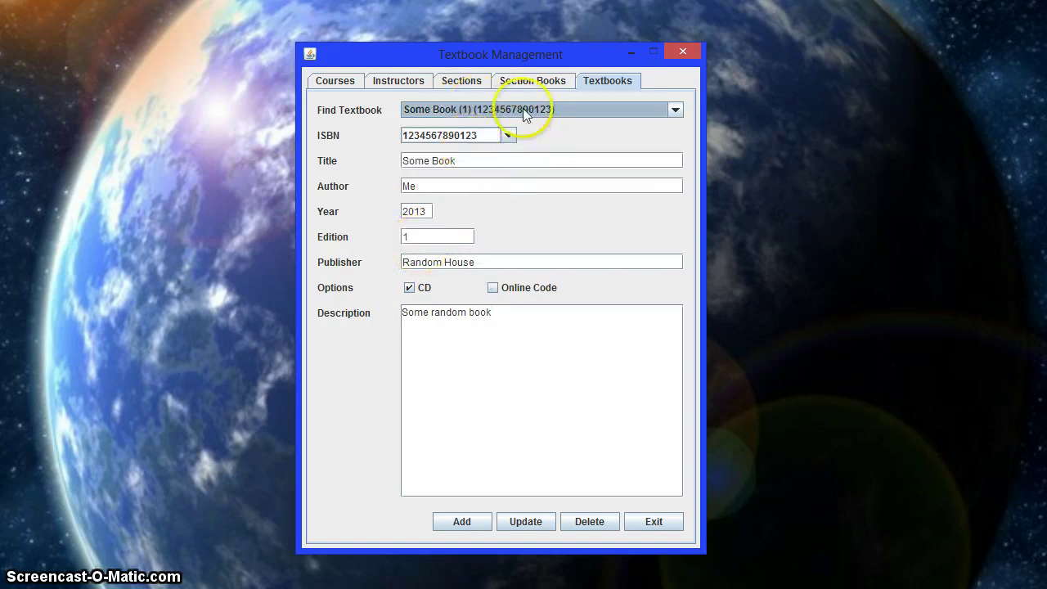
pyautogui.click(487, 110)
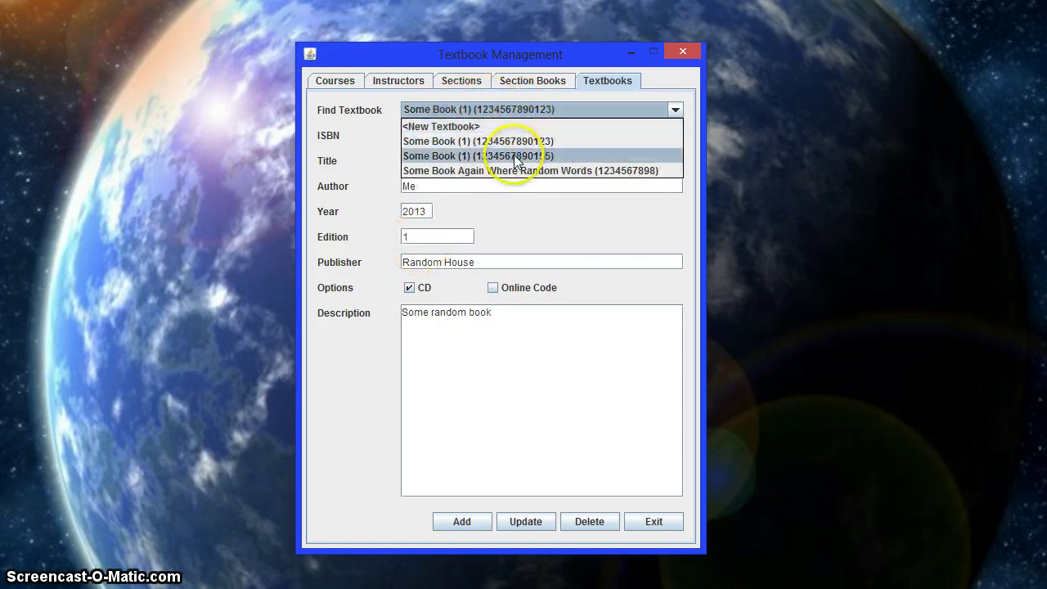
pyautogui.click(594, 171)
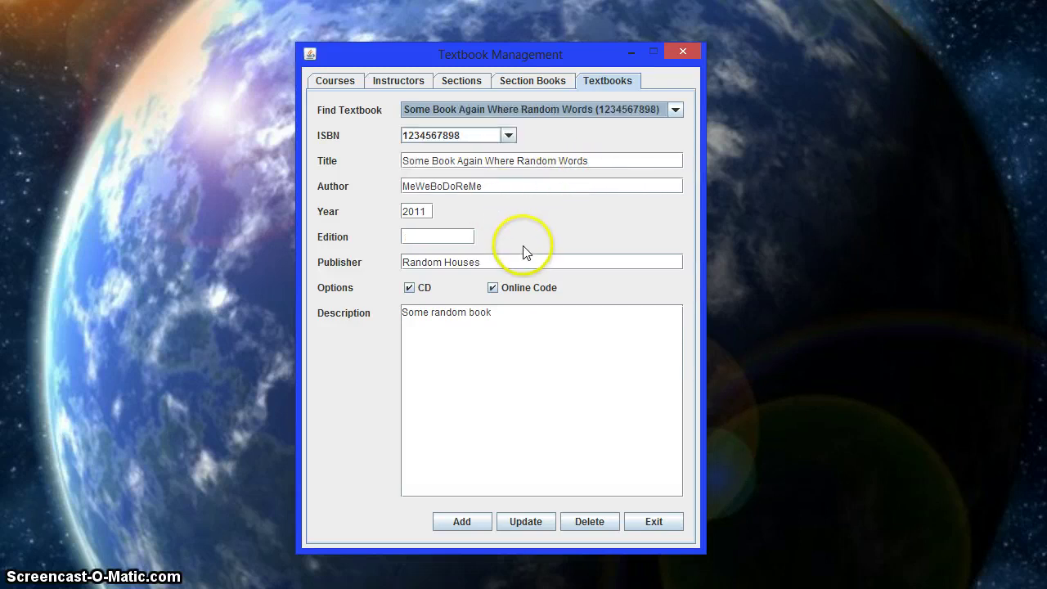
pyautogui.click(446, 237)
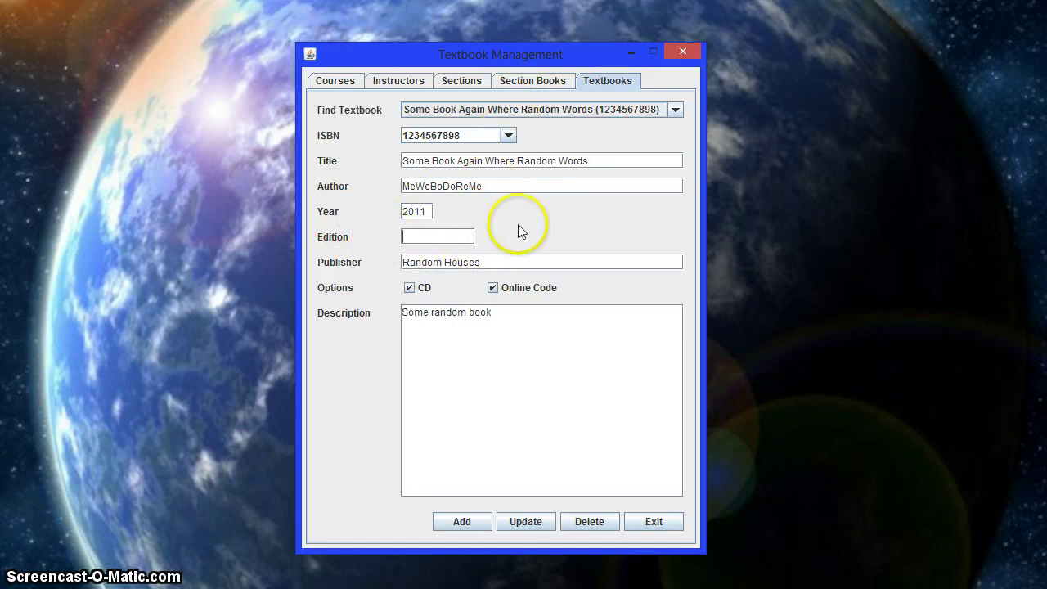
# - Compare the list of sections offered for section books with the one offered for section records
pyautogui.click(529, 82)
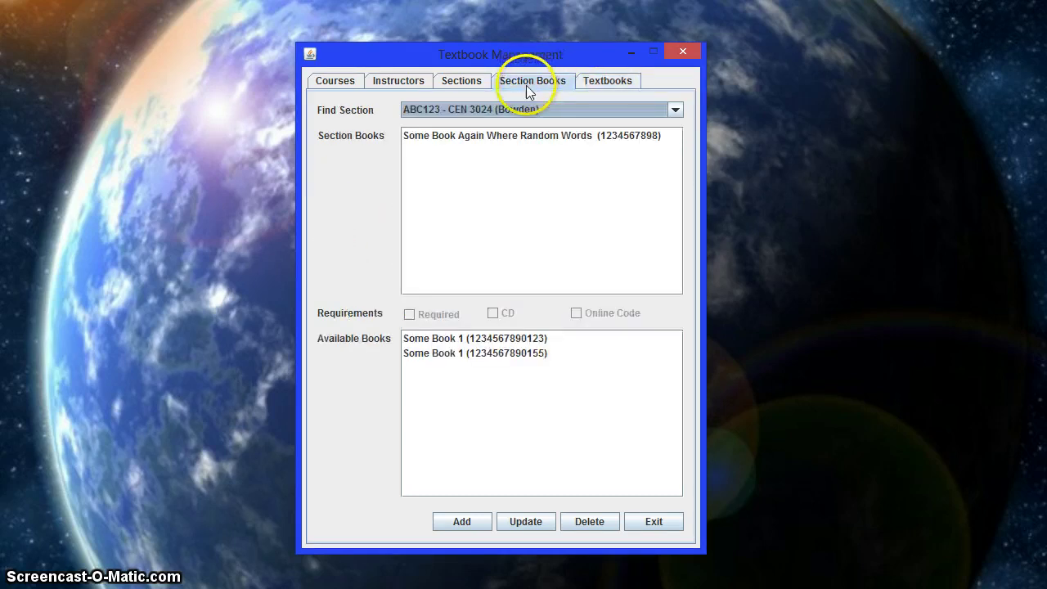
pyautogui.click(651, 110)
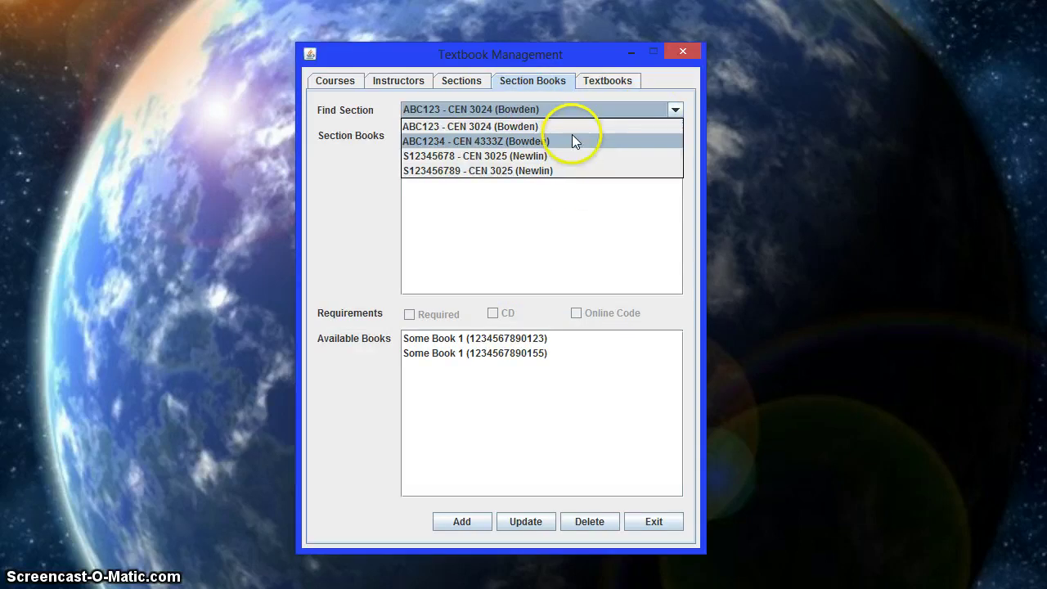
pyautogui.click(460, 80)
pyautogui.click(470, 110)
pyautogui.click(495, 109)
pyautogui.click(531, 84)
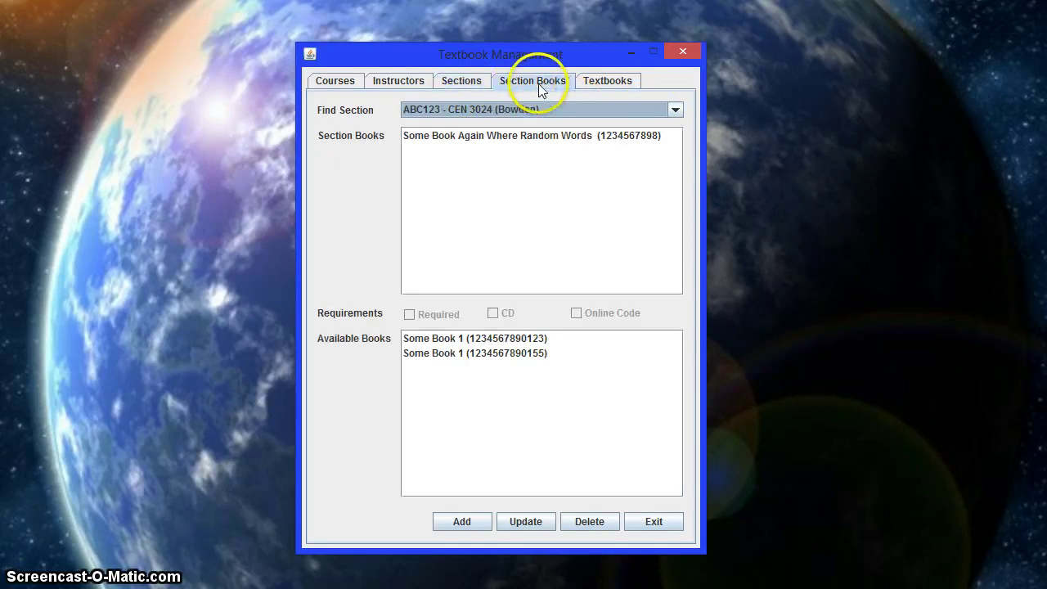
pyautogui.click(548, 110)
pyautogui.click(538, 155)
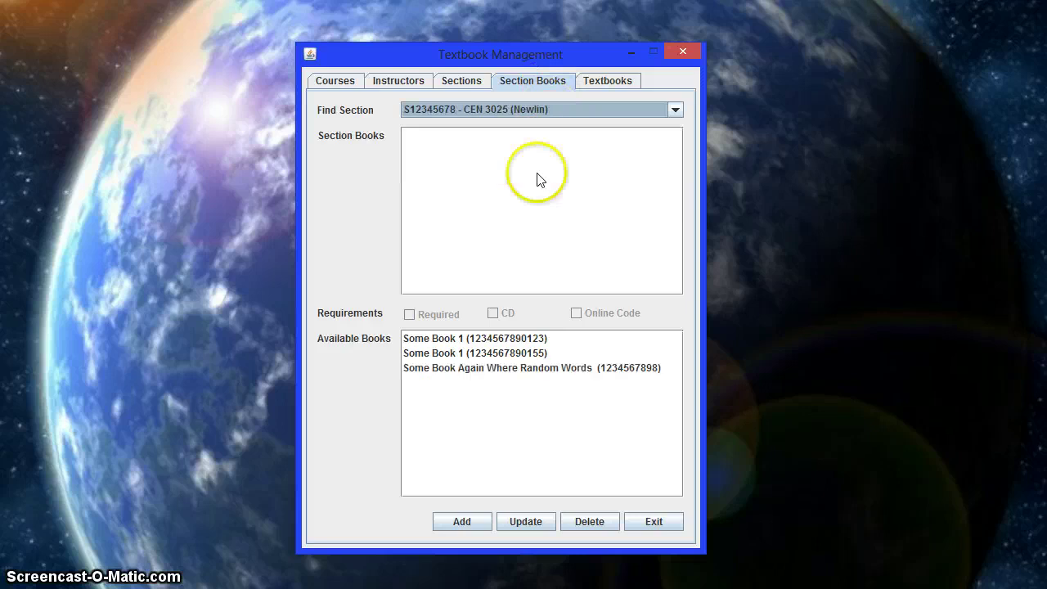
pyautogui.click(493, 184)
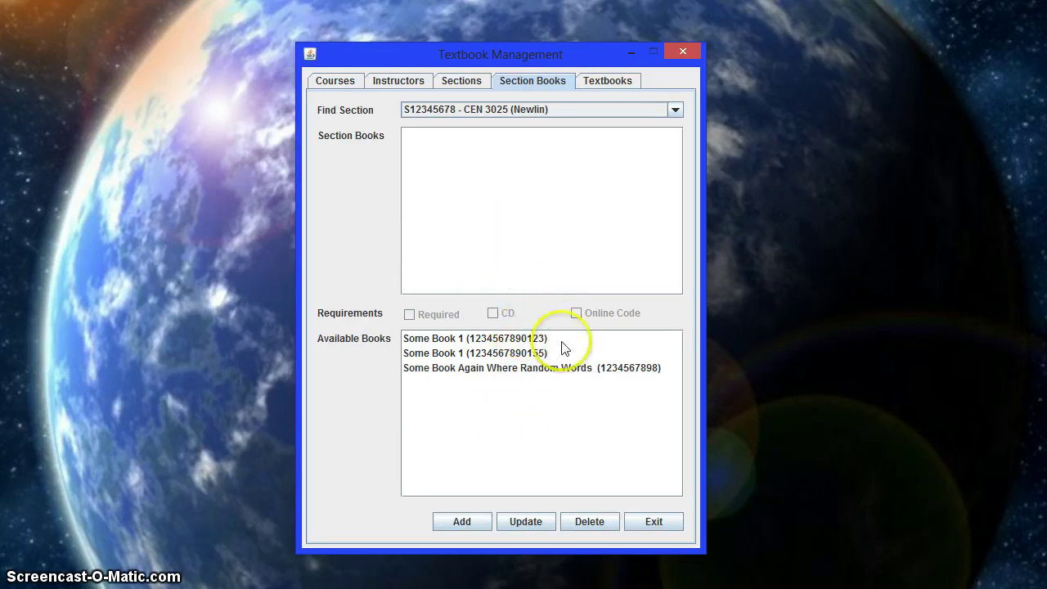
pyautogui.click(469, 352)
pyautogui.click(460, 523)
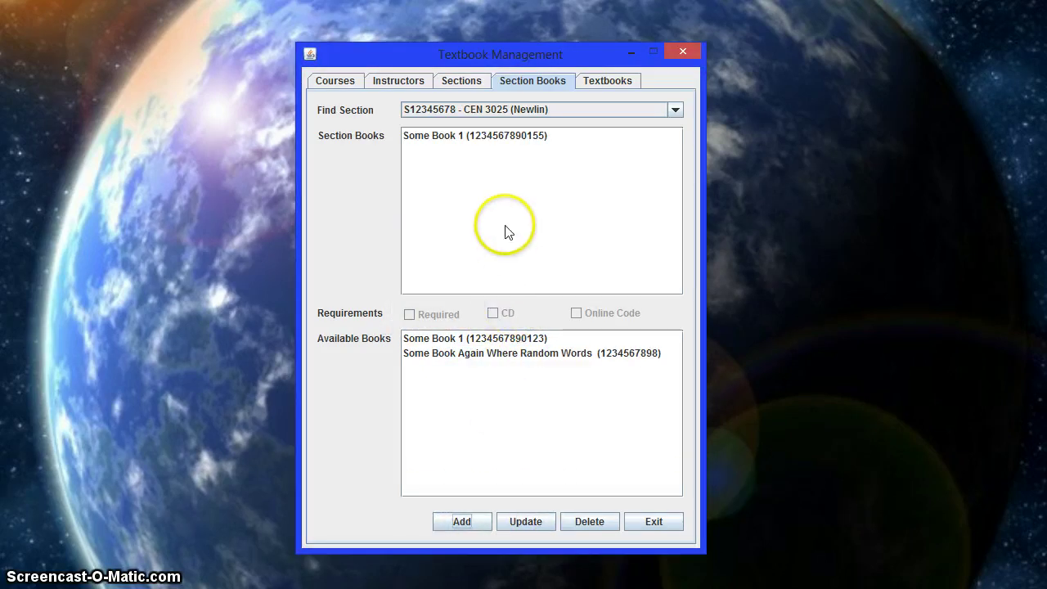
pyautogui.click(508, 137)
pyautogui.click(410, 315)
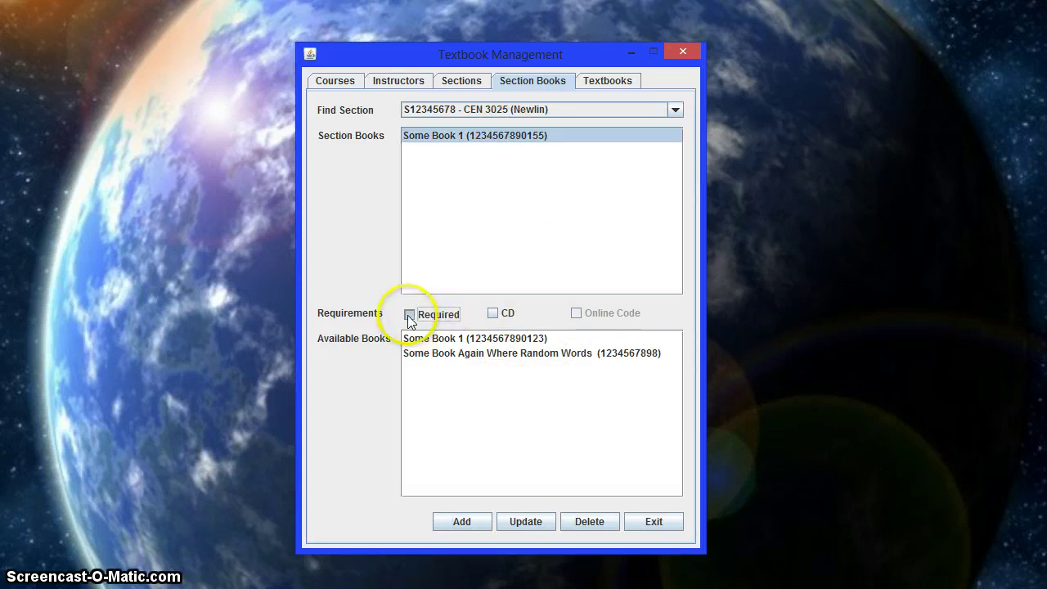
pyautogui.click(507, 314)
pyautogui.click(508, 316)
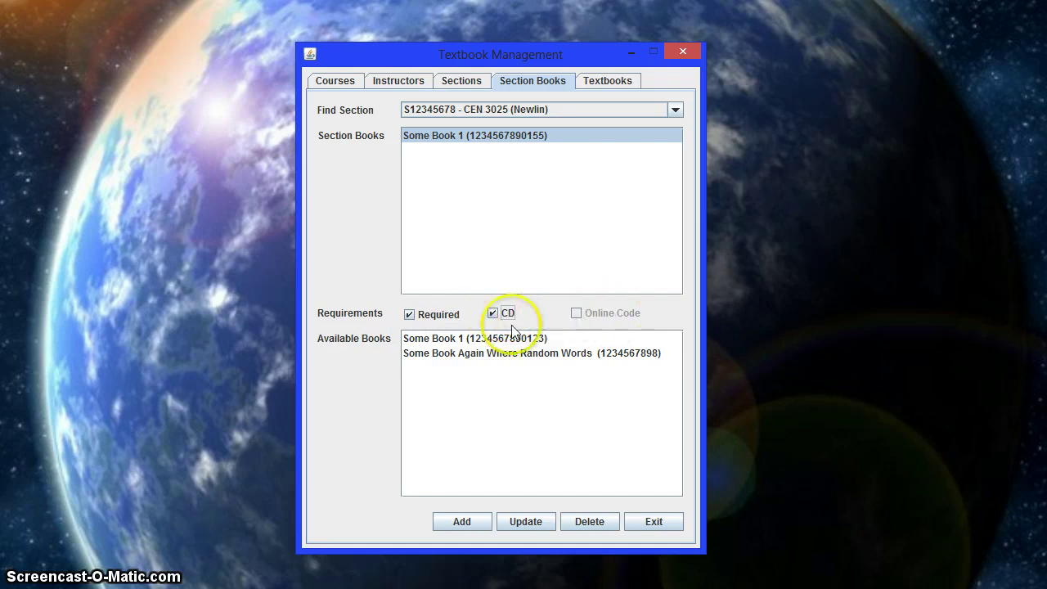
pyautogui.click(493, 315)
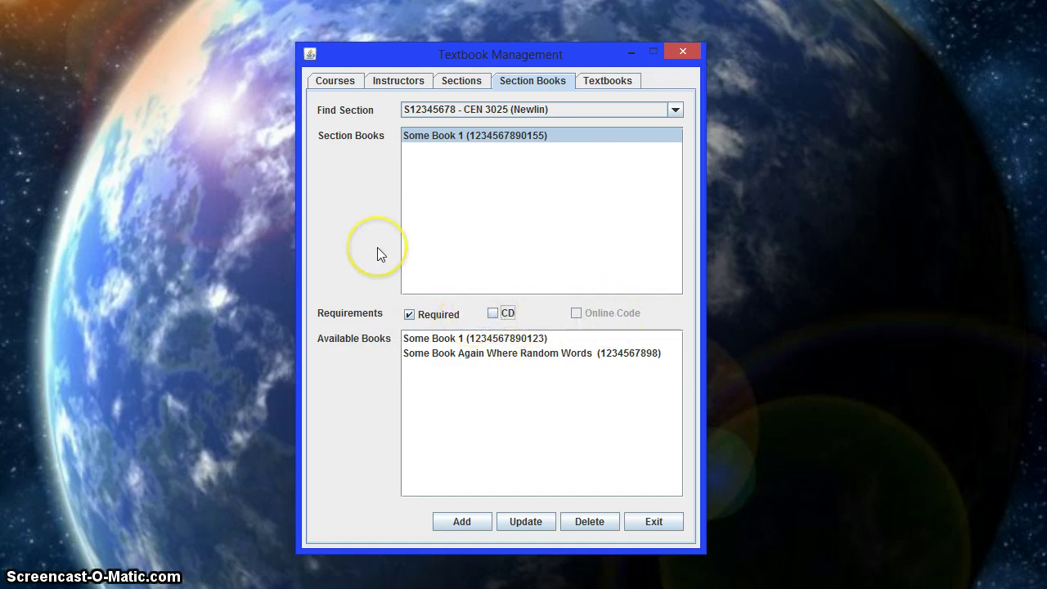
pyautogui.click(524, 522)
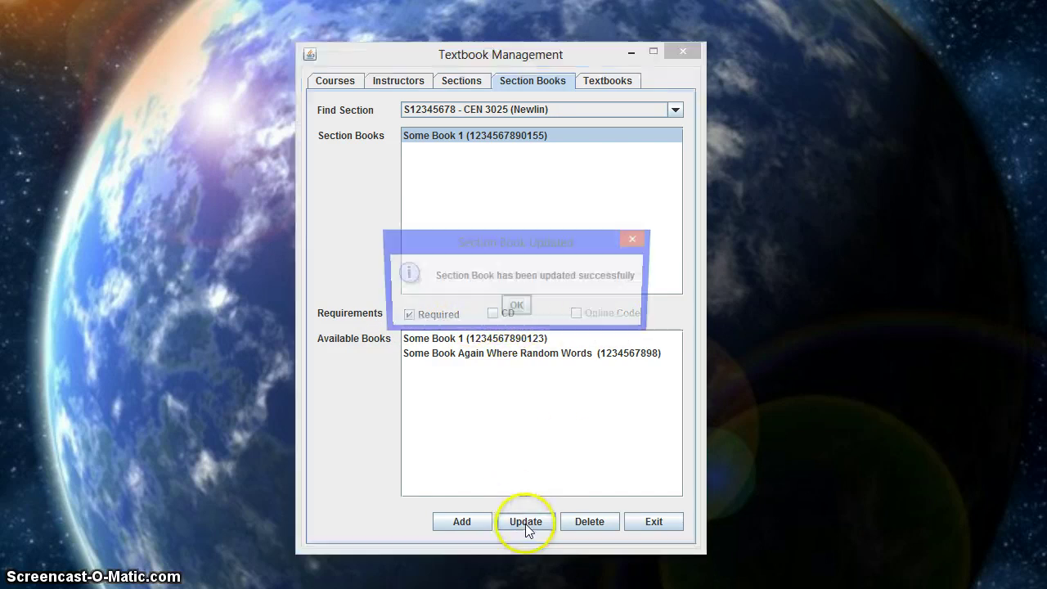
pyautogui.click(521, 313)
pyautogui.click(574, 352)
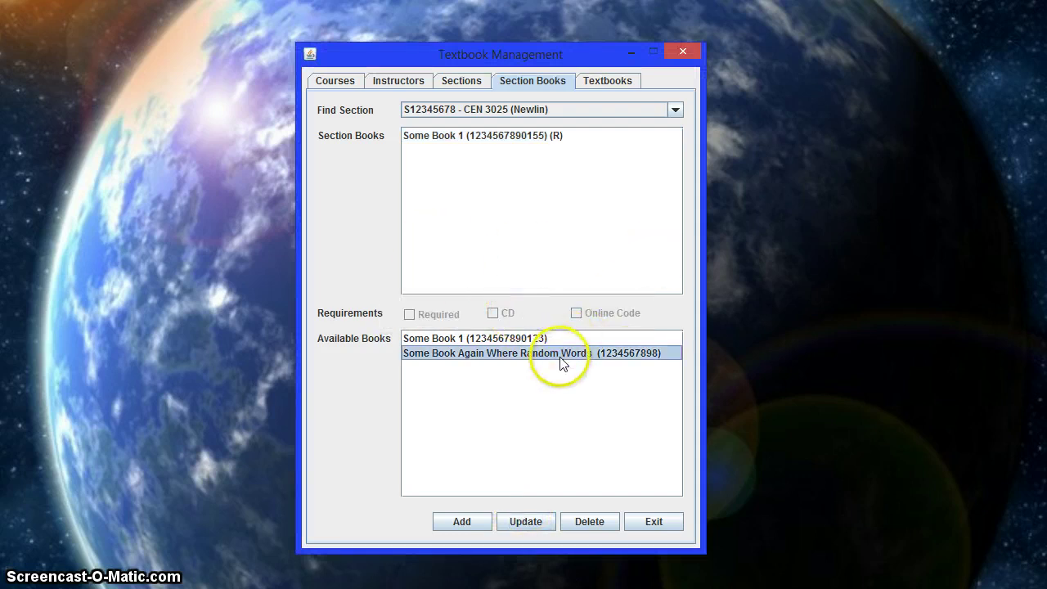
pyautogui.click(468, 523)
pyautogui.click(507, 306)
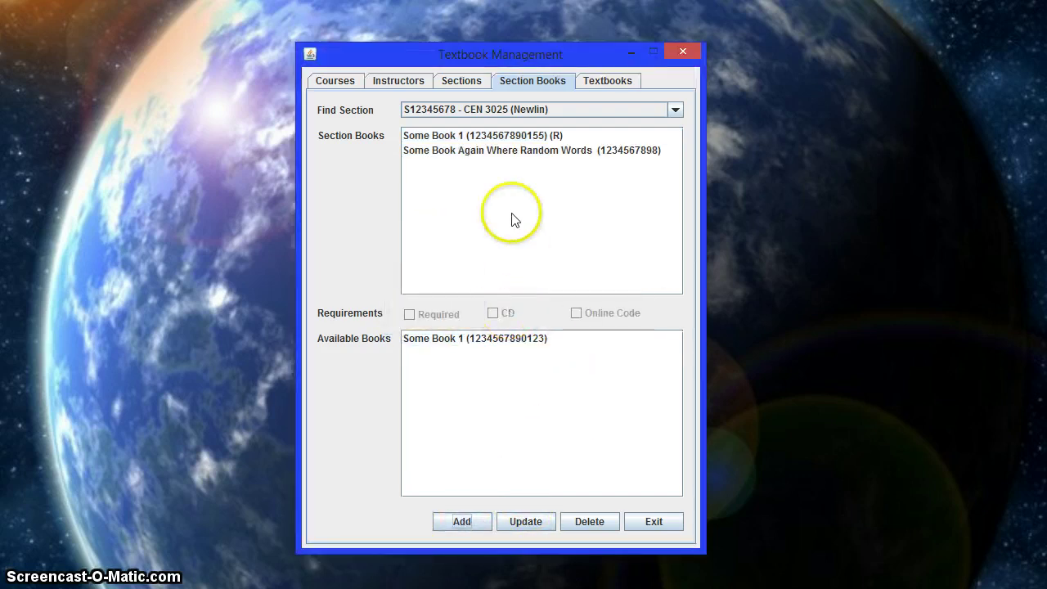
# - Mark Some Book Again Where Random Words as Required with Online Code in the section, and save the update
pyautogui.click(499, 151)
pyautogui.click(576, 313)
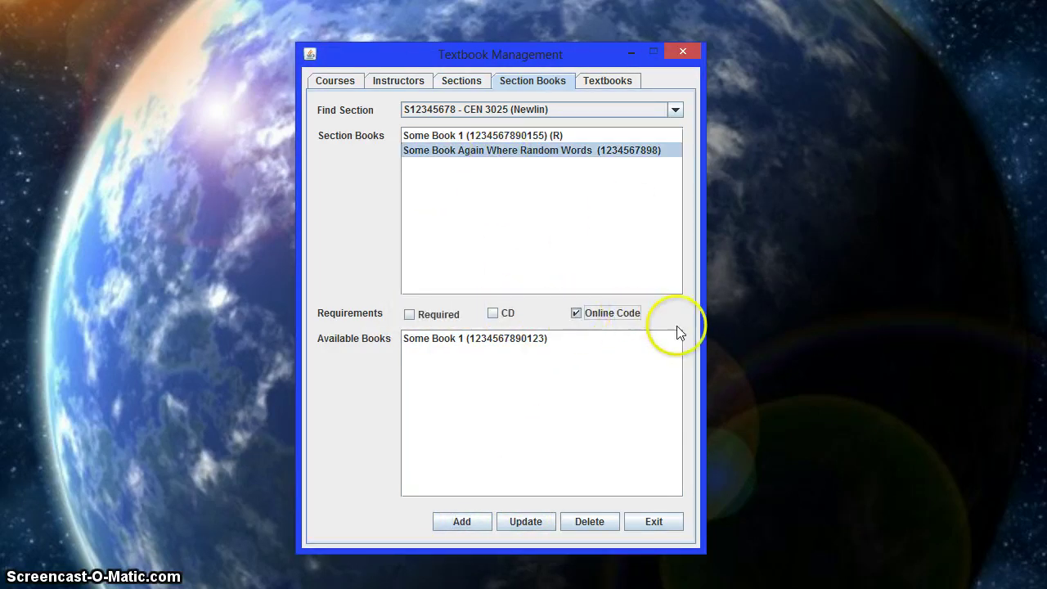
pyautogui.click(419, 316)
pyautogui.click(525, 521)
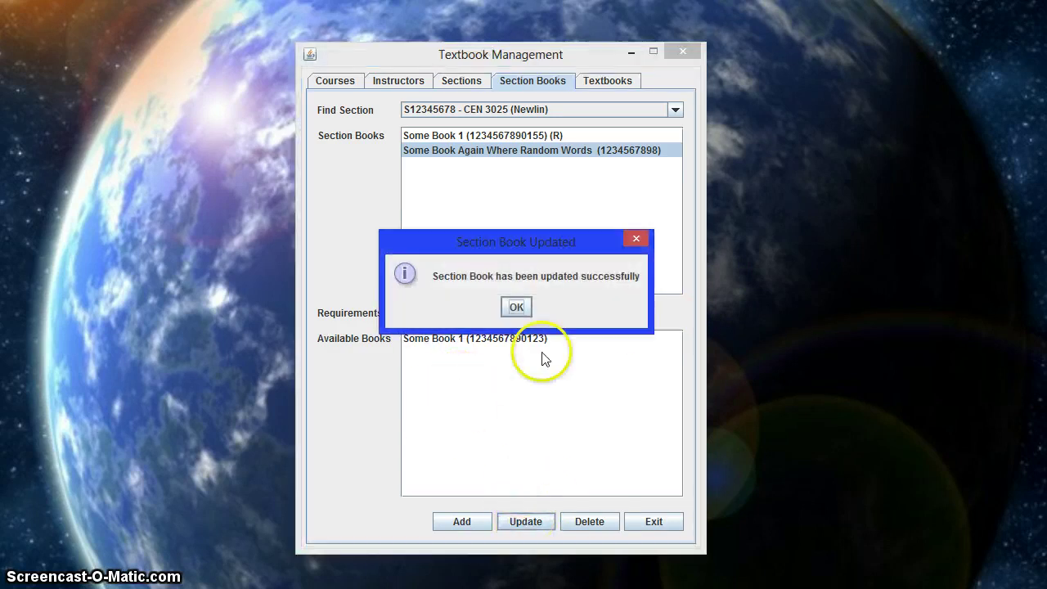
pyautogui.click(512, 312)
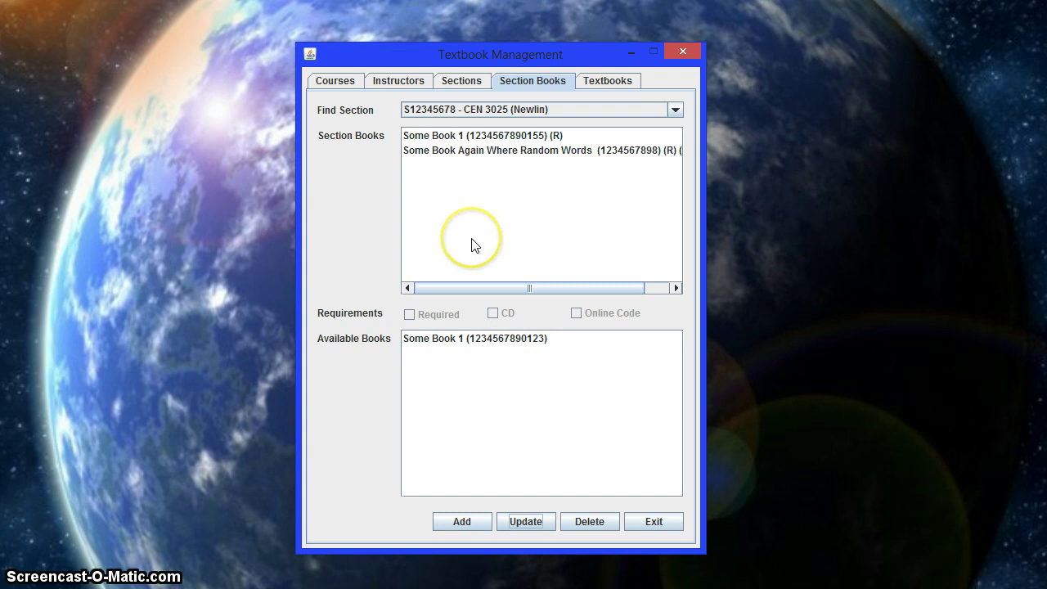
pyautogui.click(427, 138)
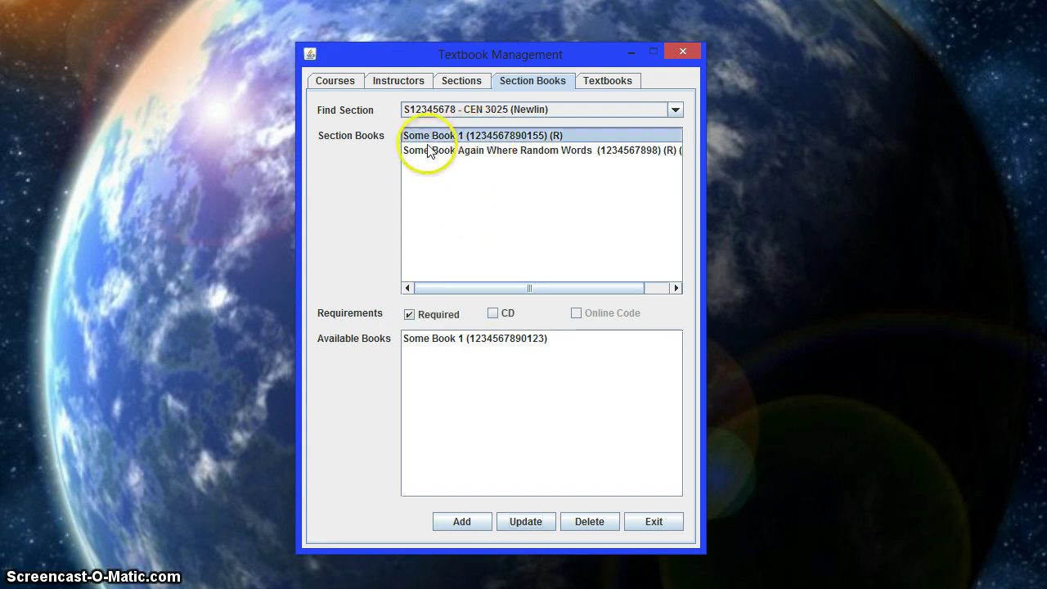
pyautogui.click(590, 527)
pyautogui.click(512, 304)
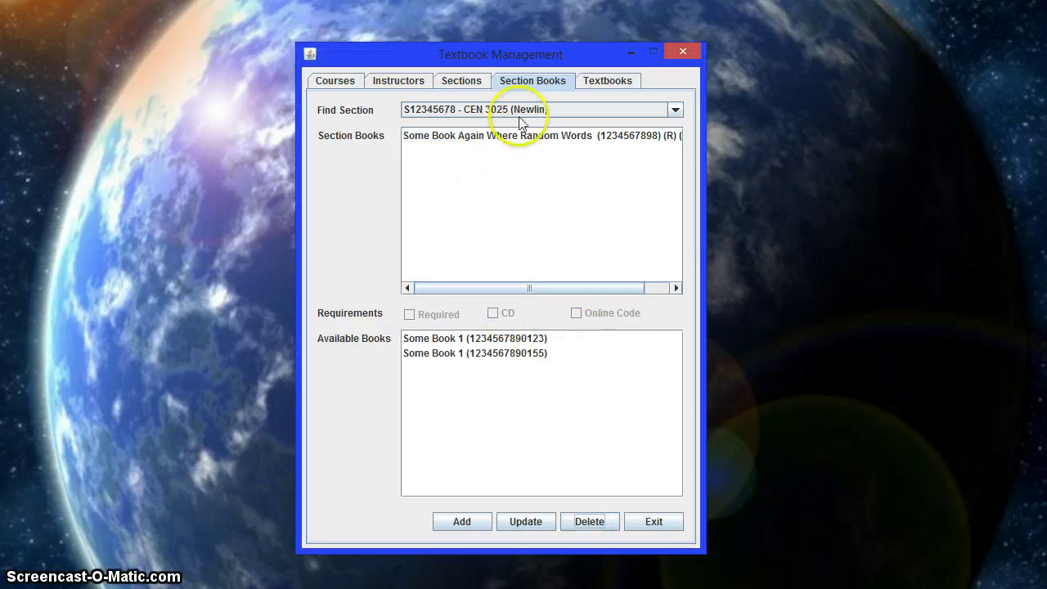
# - Look up the books assigned to sections ABC1234, ABC123 and S123456789 in turn
pyautogui.click(615, 110)
pyautogui.click(530, 141)
pyautogui.click(544, 115)
pyautogui.click(539, 127)
pyautogui.click(540, 111)
pyautogui.click(539, 171)
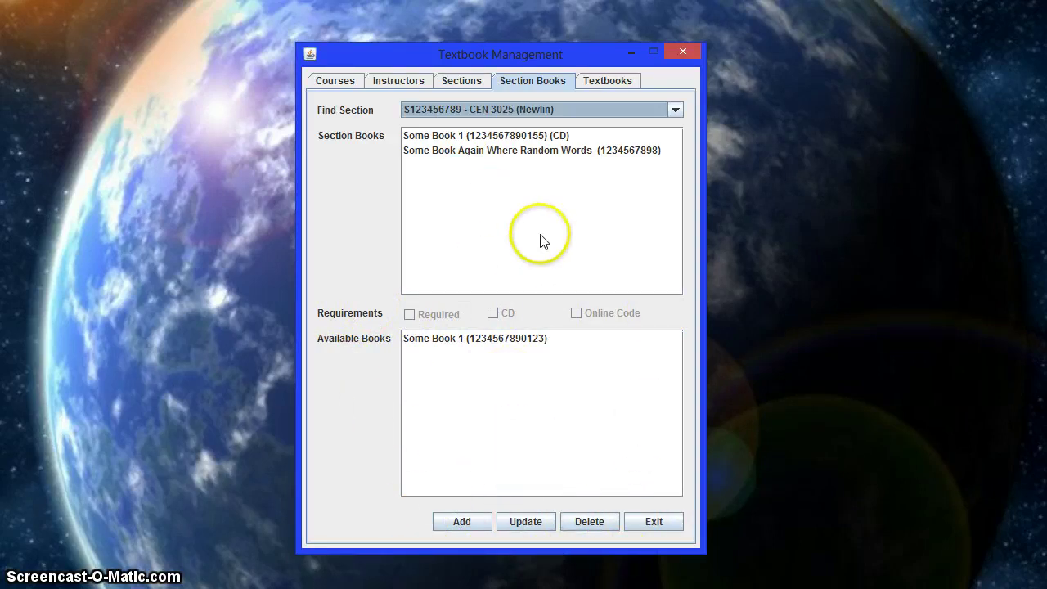
# - Review the section, instructor, course and textbook record views in turn, and return to the section books
pyautogui.click(454, 82)
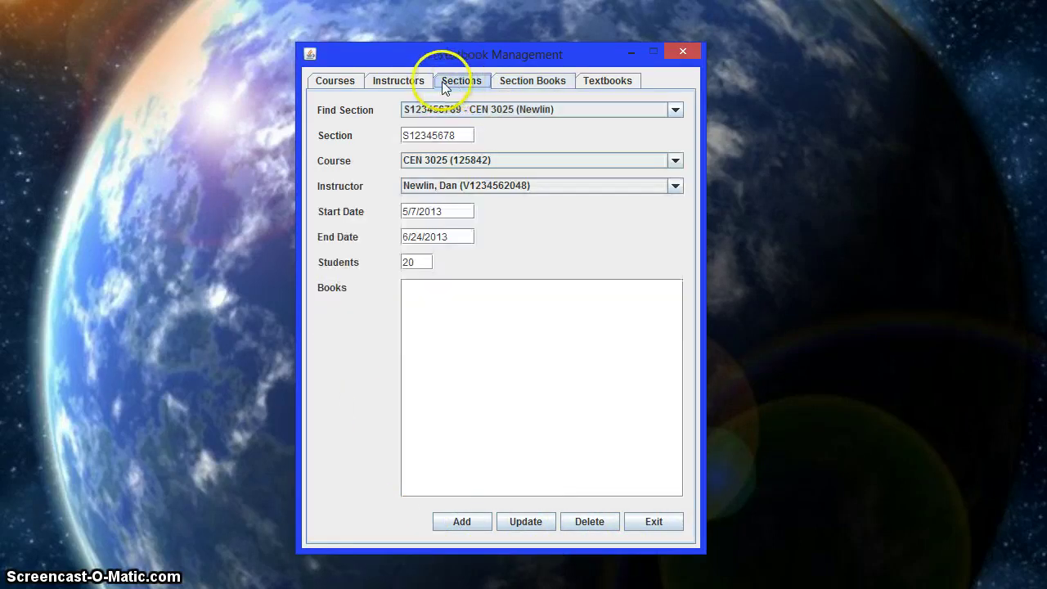
pyautogui.click(381, 85)
pyautogui.click(341, 82)
pyautogui.click(409, 83)
pyautogui.click(459, 80)
pyautogui.click(531, 81)
pyautogui.click(585, 82)
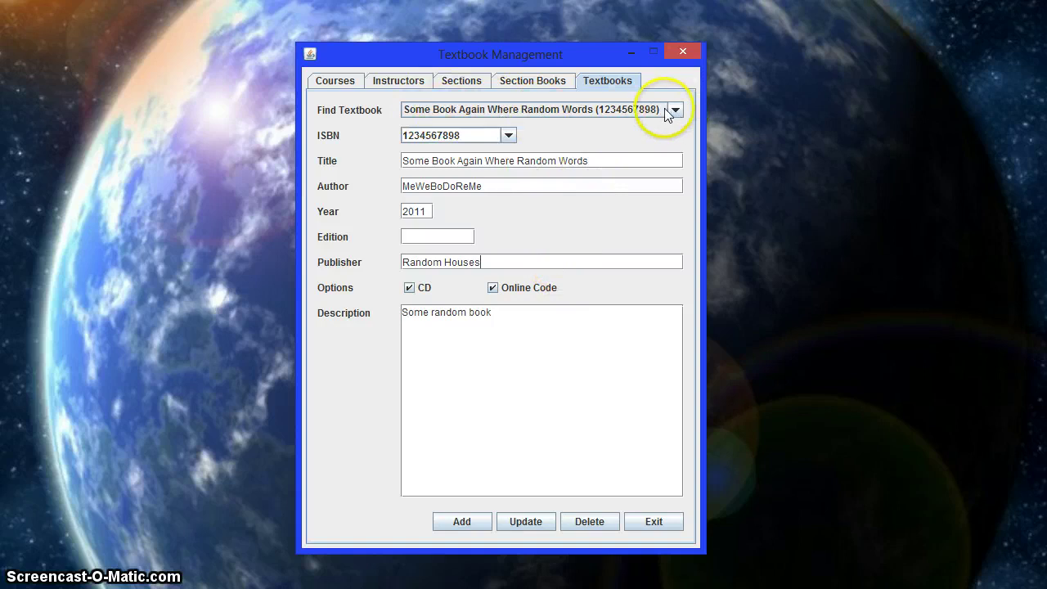
pyautogui.click(524, 80)
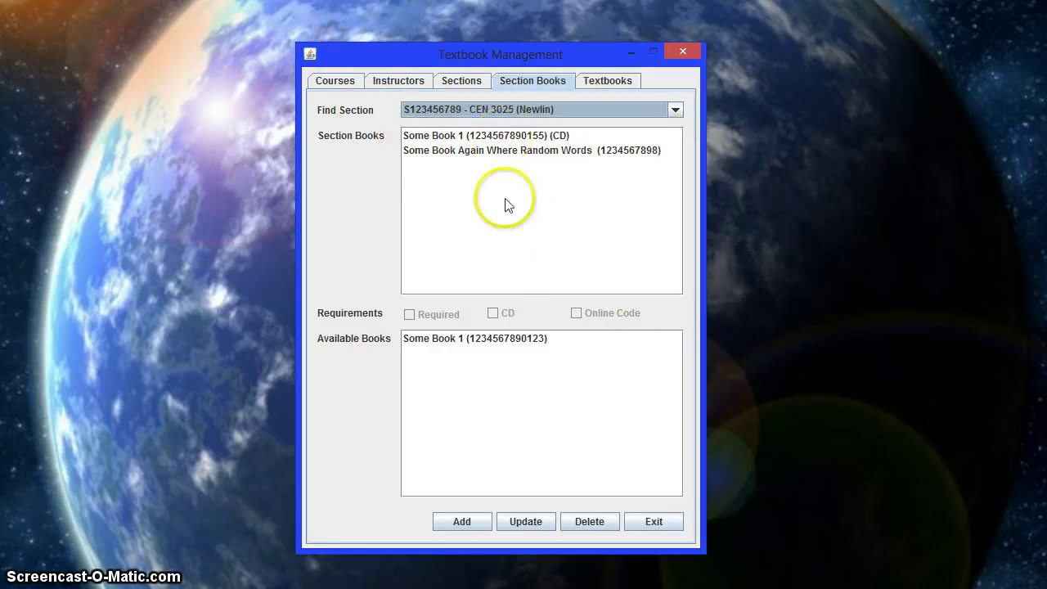
pyautogui.click(554, 138)
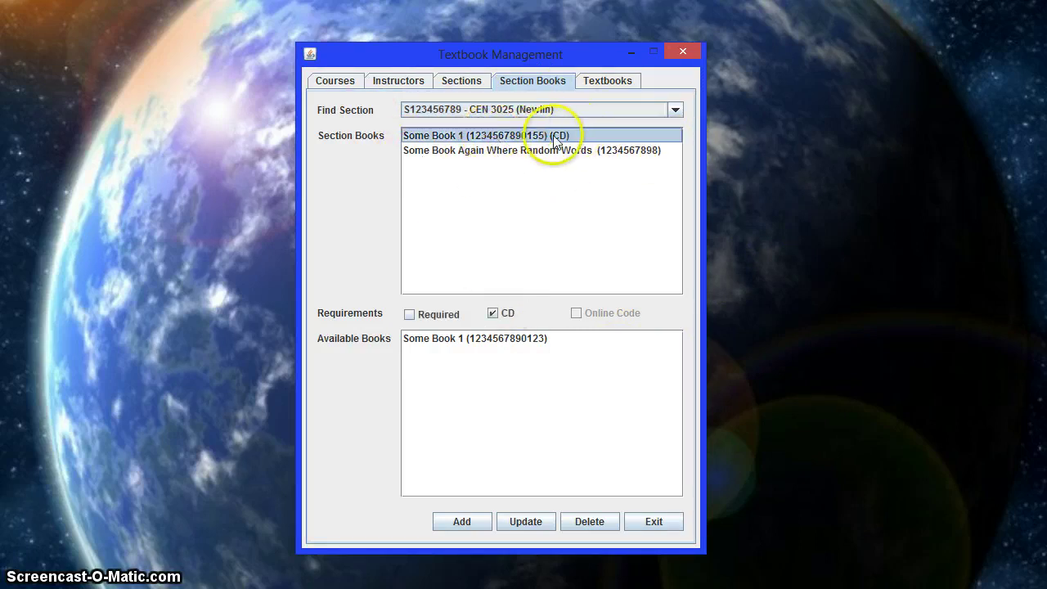
pyautogui.click(408, 314)
pyautogui.click(521, 520)
pyautogui.click(516, 306)
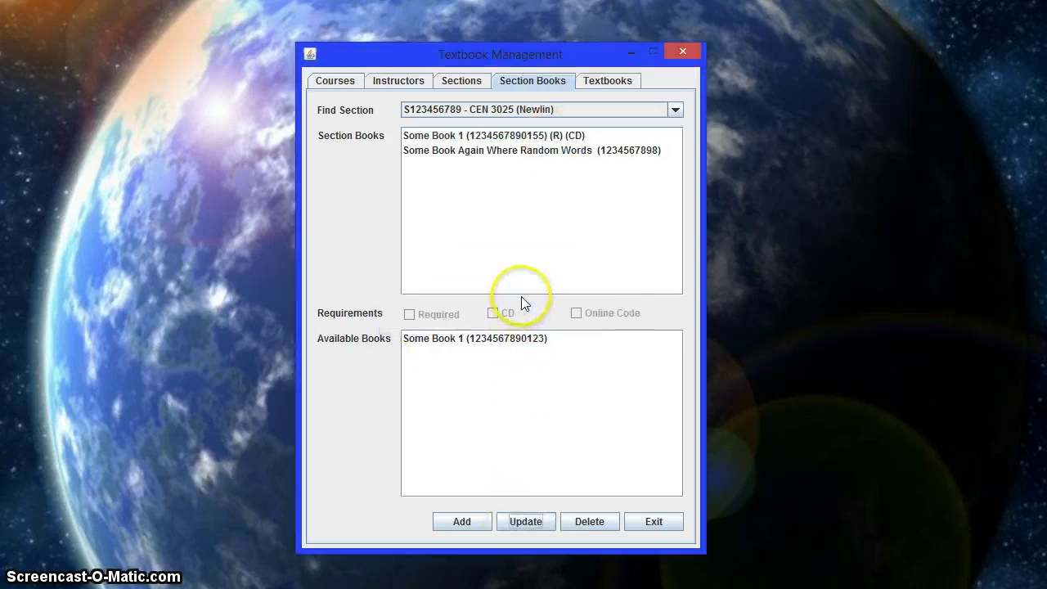
# - Compare the requirement options of Some Book 1 and Some Book Again Where Random Words in the section
pyautogui.click(554, 138)
pyautogui.click(545, 149)
pyautogui.click(529, 136)
pyautogui.click(539, 152)
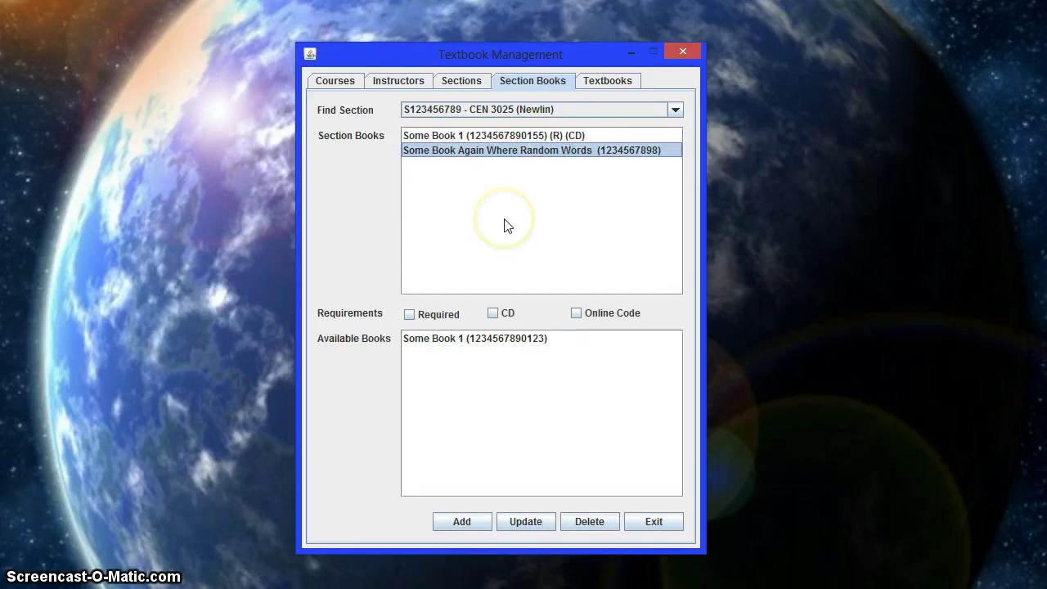
# - Review the course, instructor, section, section book and textbook record views back and forth, ending on the course record
pyautogui.click(337, 82)
pyautogui.click(399, 80)
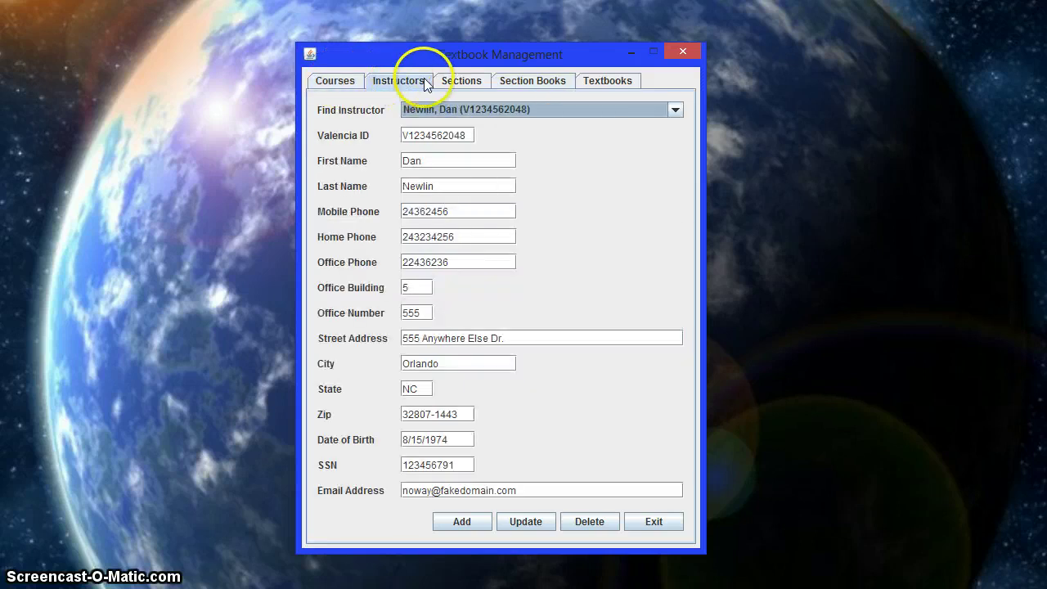
pyautogui.click(462, 82)
pyautogui.click(531, 80)
pyautogui.click(607, 82)
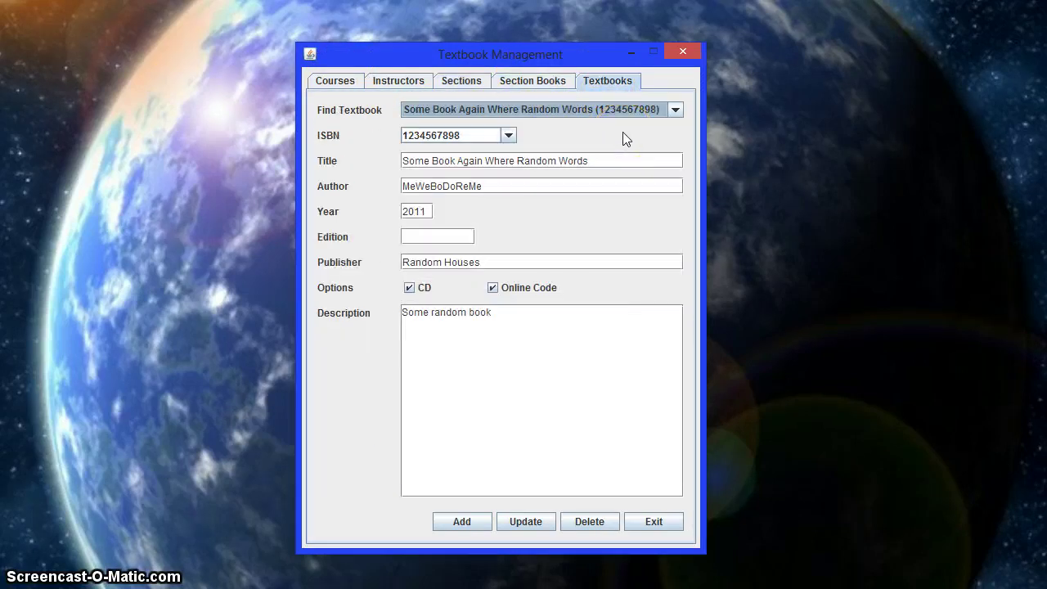
pyautogui.click(532, 80)
pyautogui.click(461, 80)
pyautogui.click(398, 80)
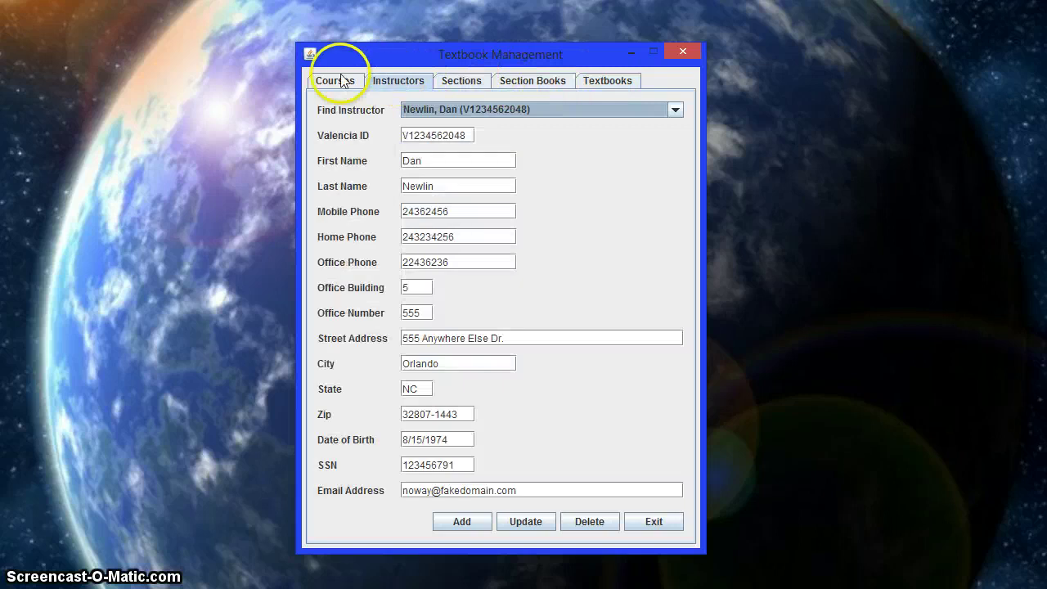
pyautogui.click(335, 80)
pyautogui.click(461, 80)
pyautogui.click(533, 80)
pyautogui.click(597, 82)
pyautogui.click(524, 80)
pyautogui.click(459, 81)
pyautogui.click(384, 80)
pyautogui.click(353, 82)
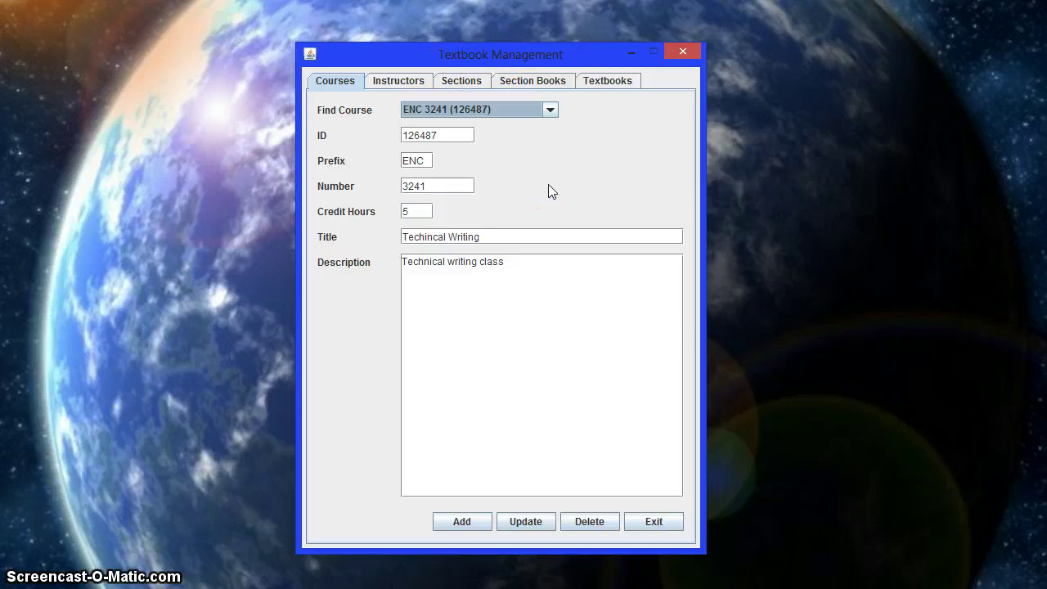
pyautogui.click(568, 374)
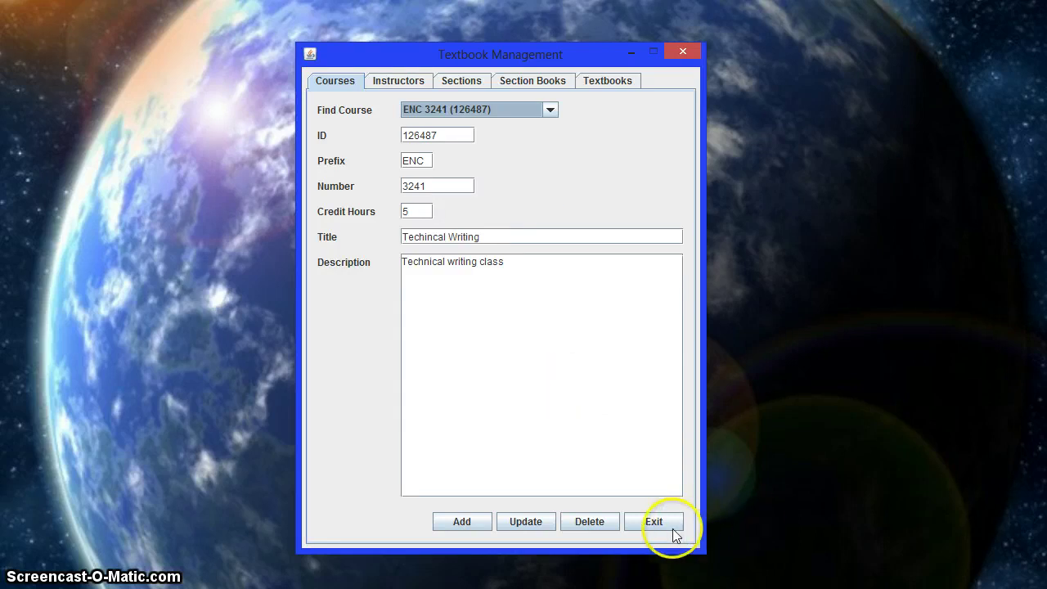